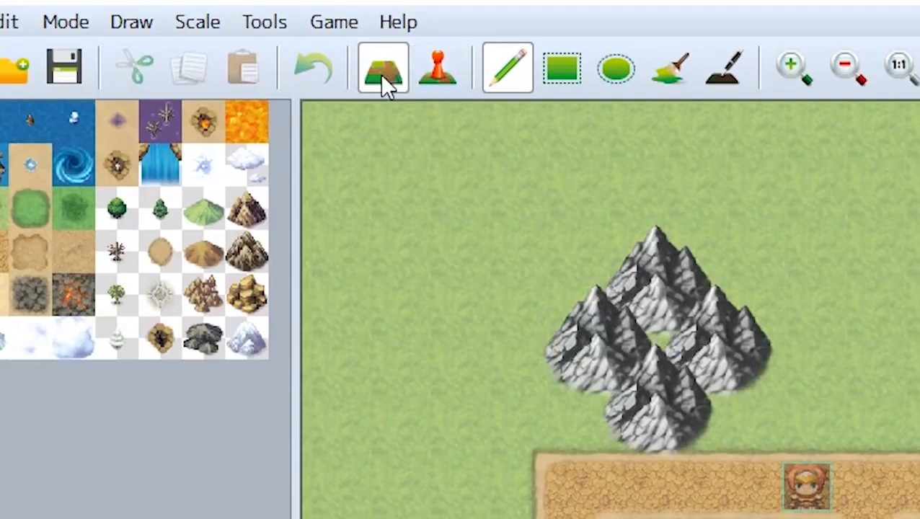
Switch to event editing and create a new event on the grass tile at 9,4, just above the road
{"action": "left_click", "coordinate": [446, 68]}
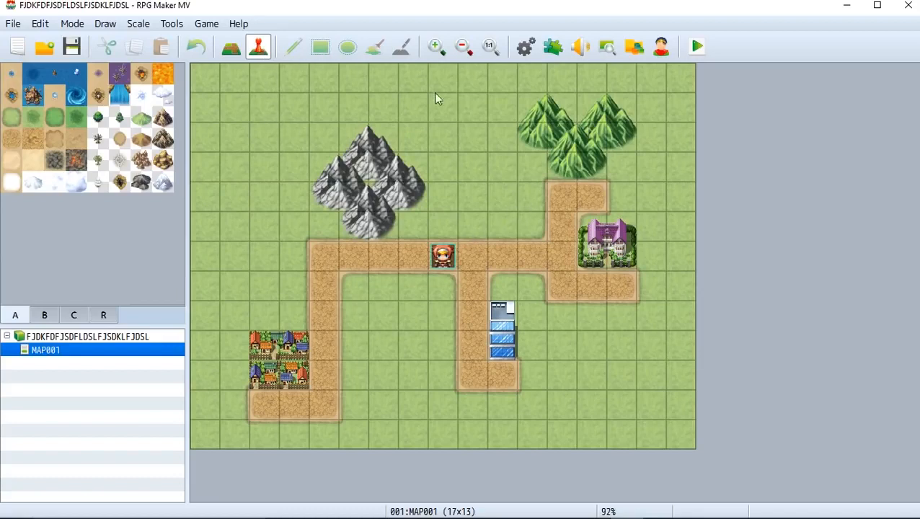
{"action": "left_click", "coordinate": [474, 199]}
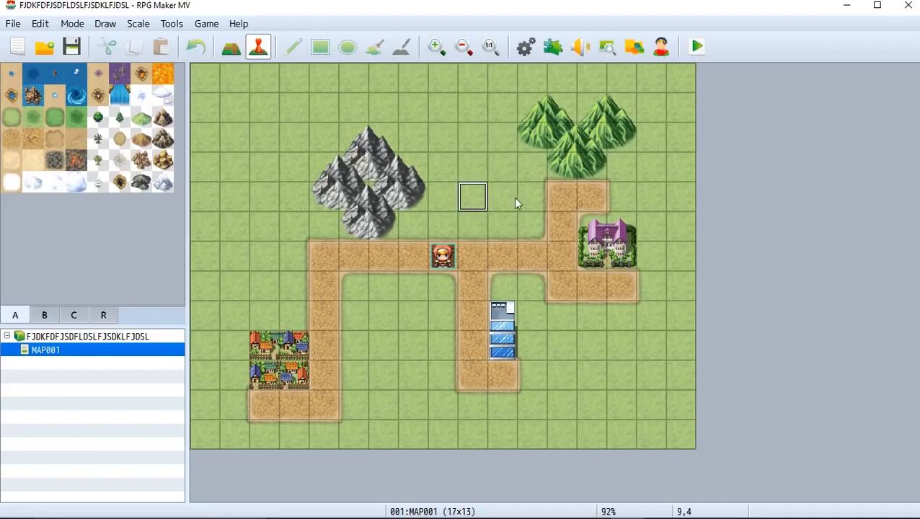
{"action": "double_click", "coordinate": [473, 198]}
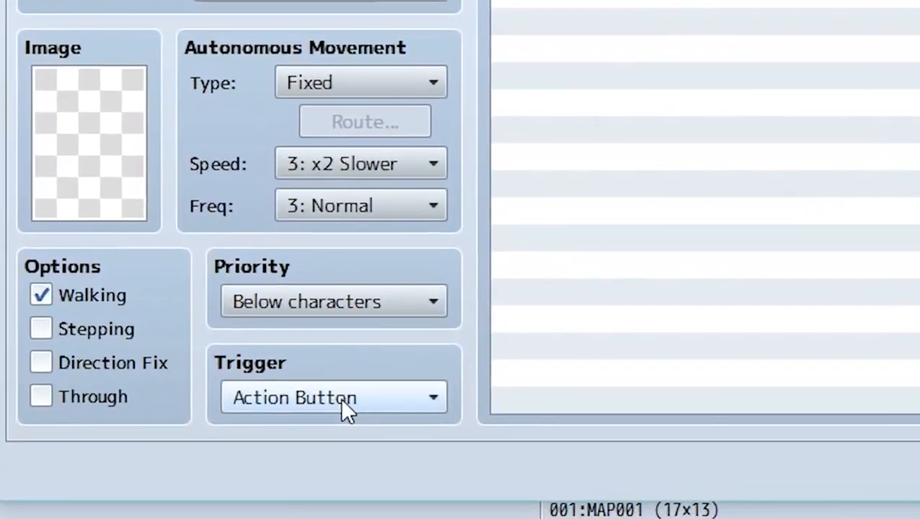
Keep the event's trigger as Action Button and set its priority to Same as characters
{"action": "left_click", "coordinate": [341, 398]}
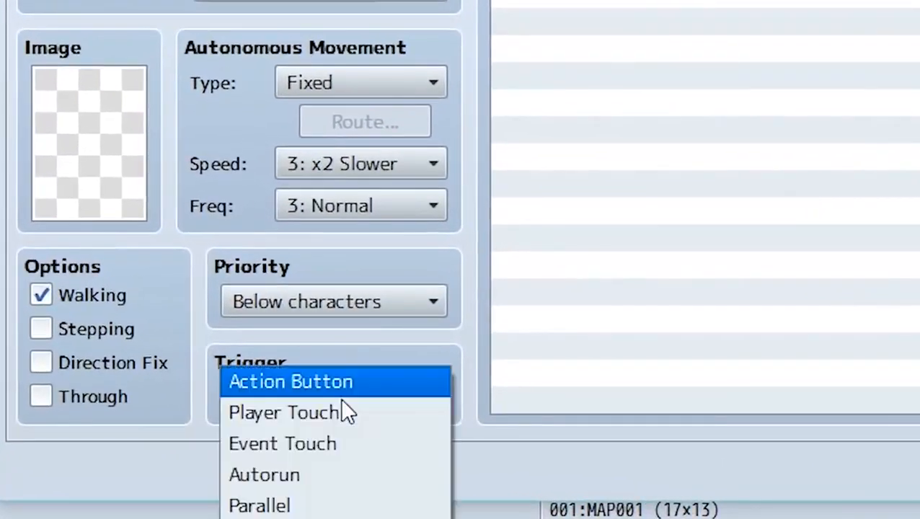
{"action": "left_click", "coordinate": [334, 386]}
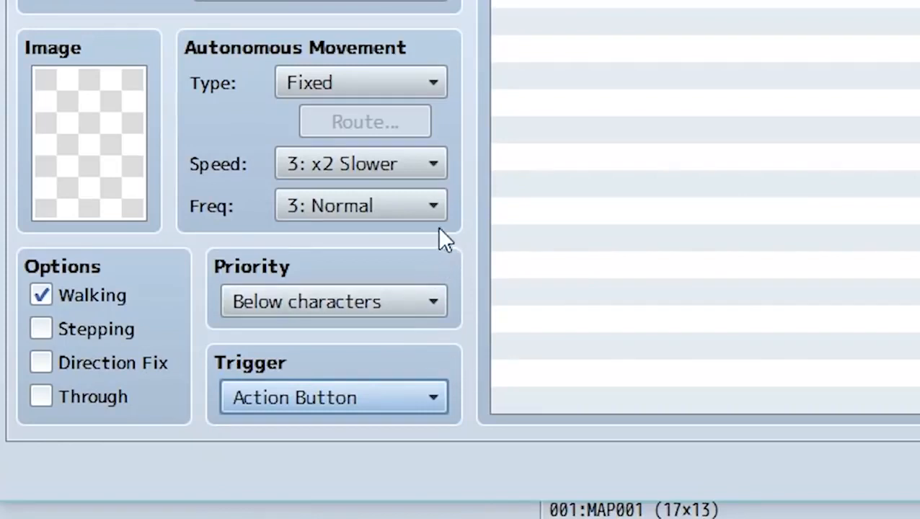
{"action": "left_click", "coordinate": [395, 303]}
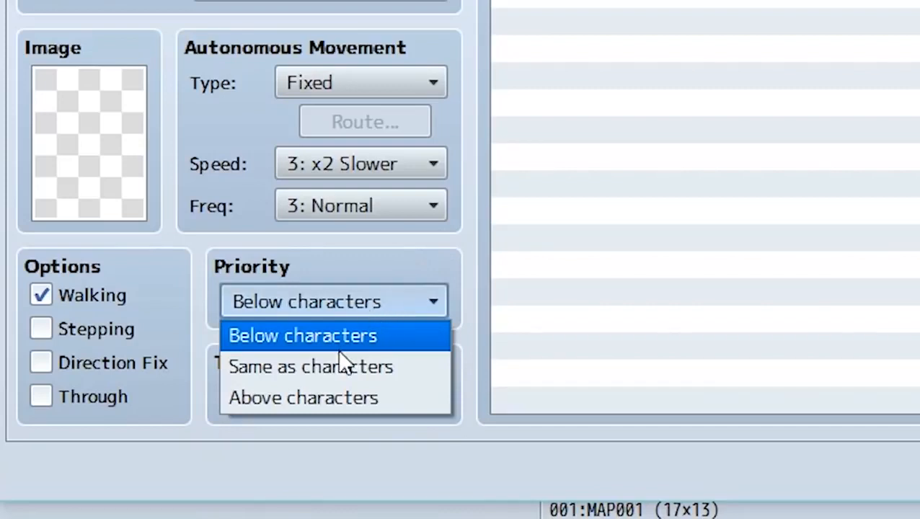
{"action": "left_click", "coordinate": [350, 369]}
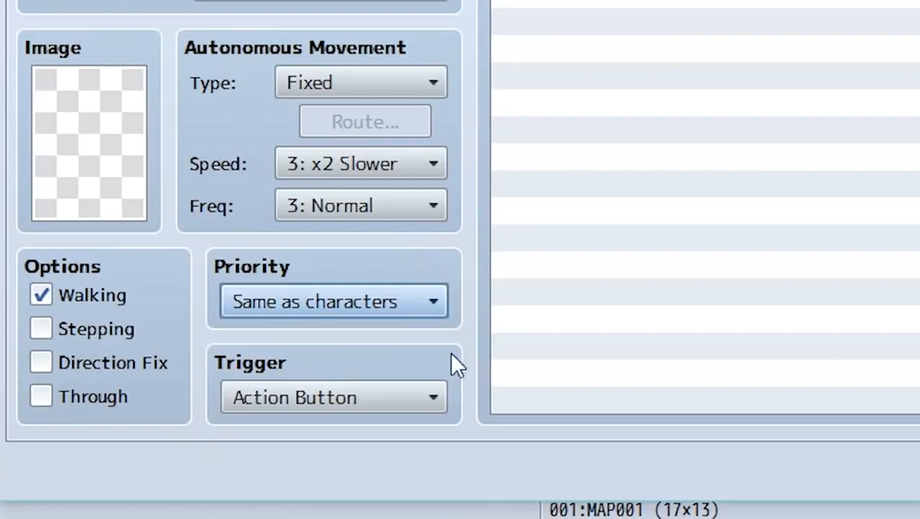
Browse the character image sets and assign the front-facing blonde girl with blue hair ornaments from Actor2 to the event
{"action": "double_click", "coordinate": [94, 184]}
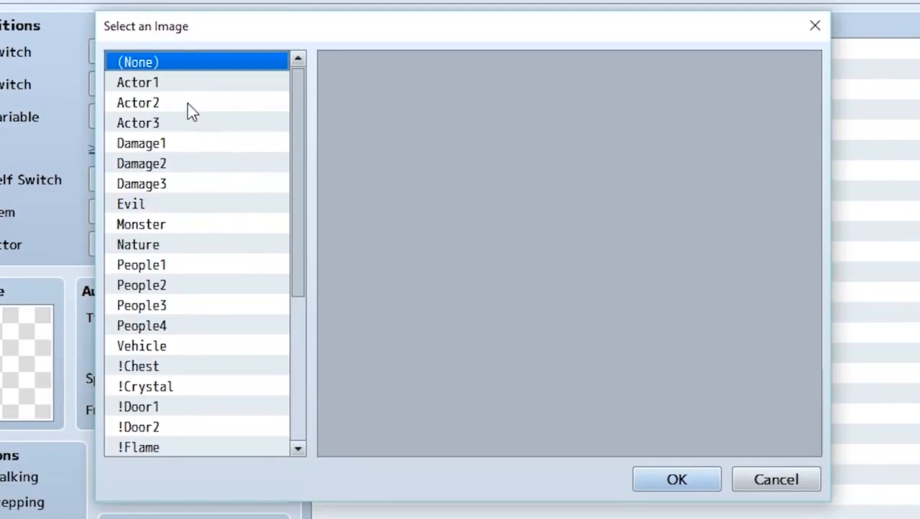
{"action": "left_click", "coordinate": [186, 102]}
{"action": "left_click", "coordinate": [192, 127]}
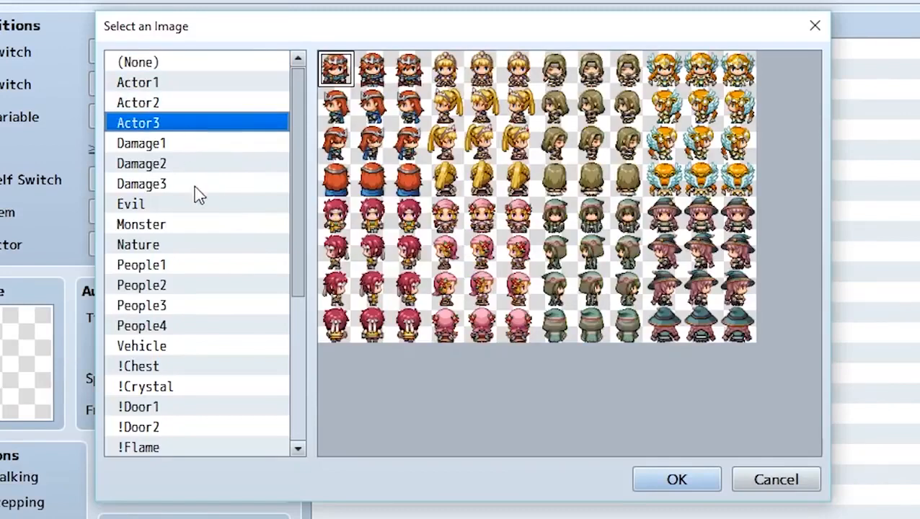
{"action": "left_click", "coordinate": [196, 268]}
{"action": "left_click", "coordinate": [180, 325]}
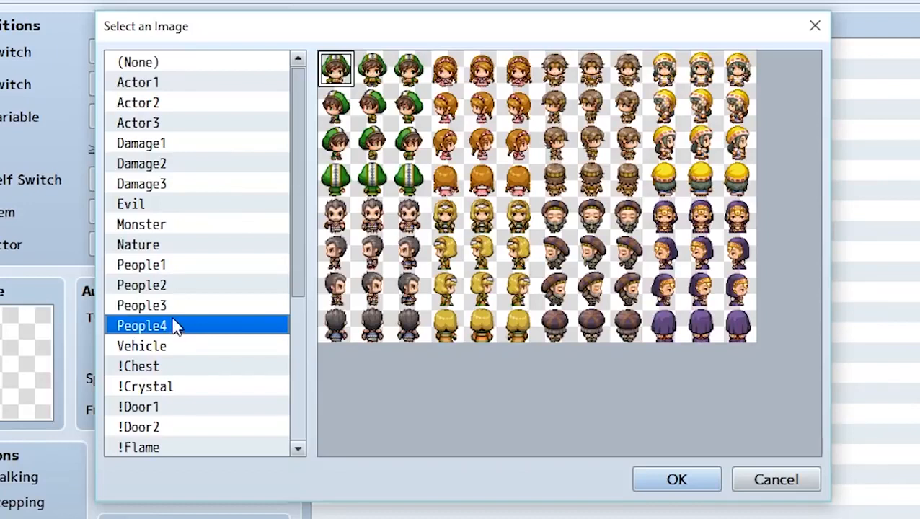
{"action": "left_click", "coordinate": [189, 164]}
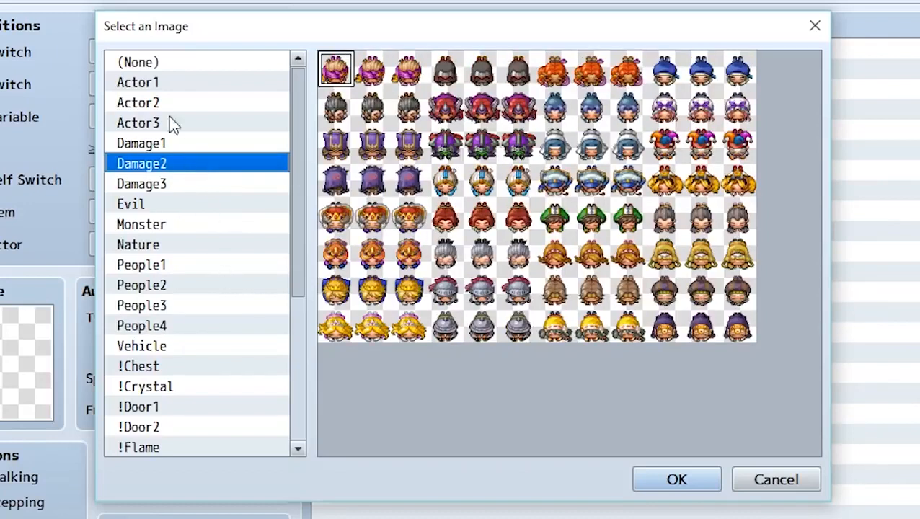
{"action": "left_click", "coordinate": [203, 85]}
{"action": "left_click", "coordinate": [205, 105]}
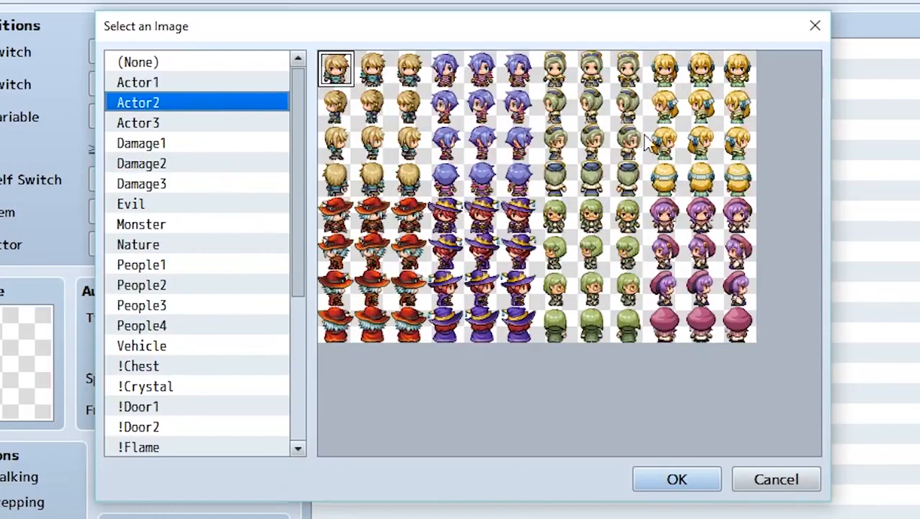
{"action": "double_click", "coordinate": [701, 76]}
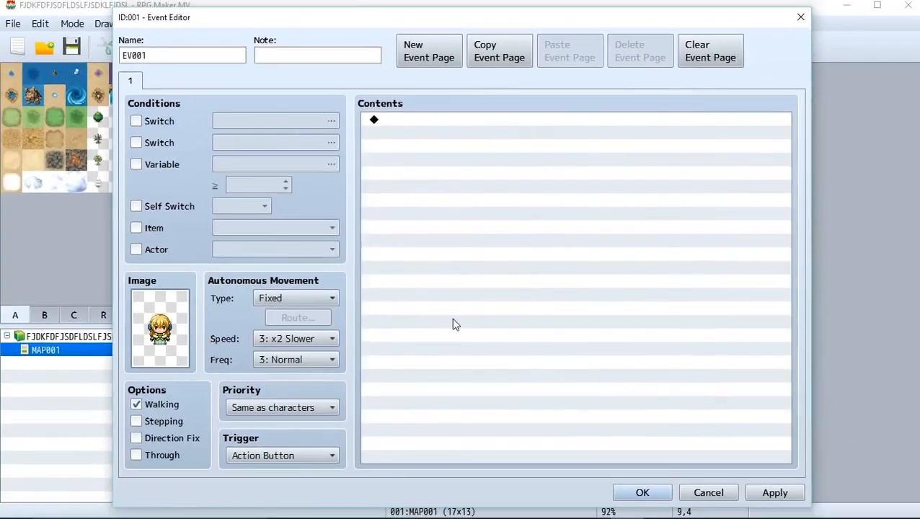
Look through the three pages of event commands and start a Show Text message reading "Hello, I am an event."
{"action": "left_click", "coordinate": [692, 338]}
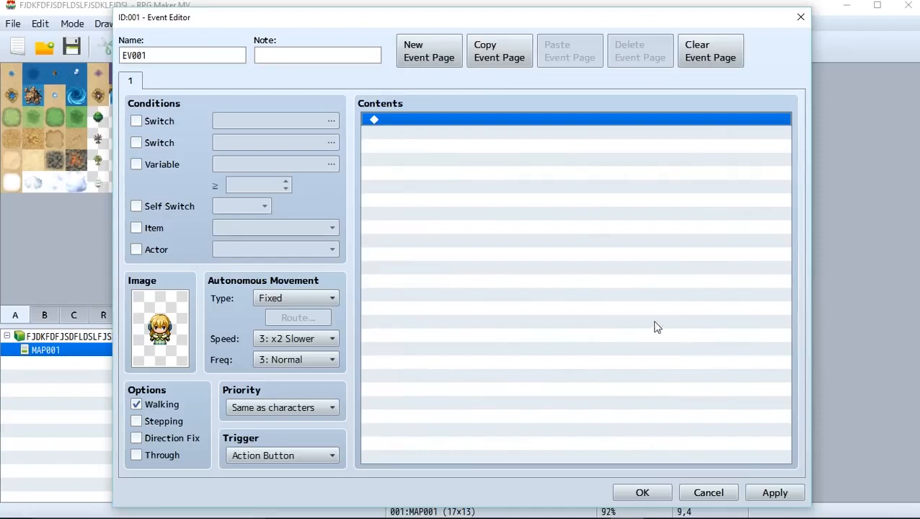
{"action": "double_click", "coordinate": [503, 288]}
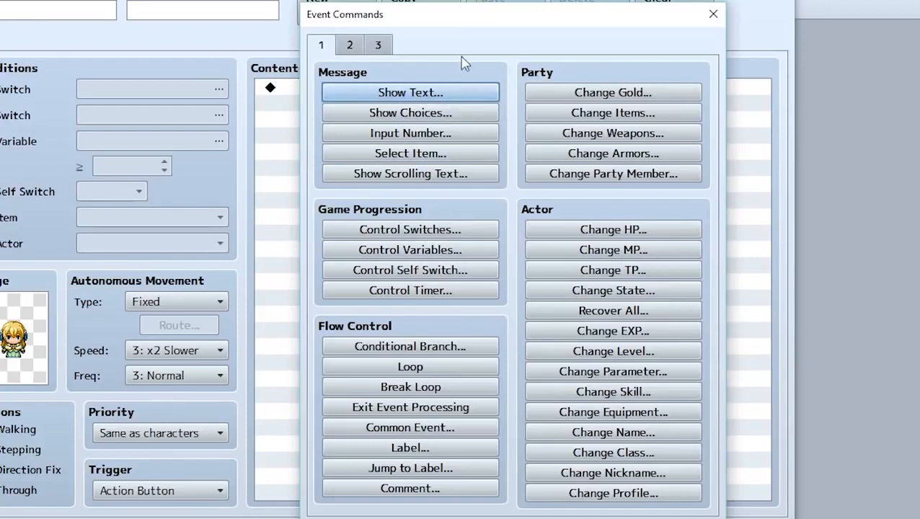
{"action": "left_click", "coordinate": [350, 46]}
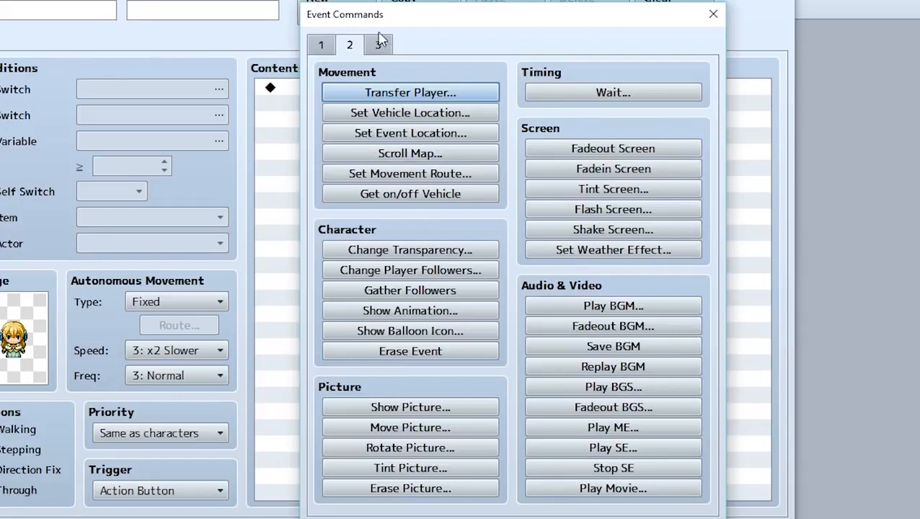
{"action": "left_click", "coordinate": [378, 45]}
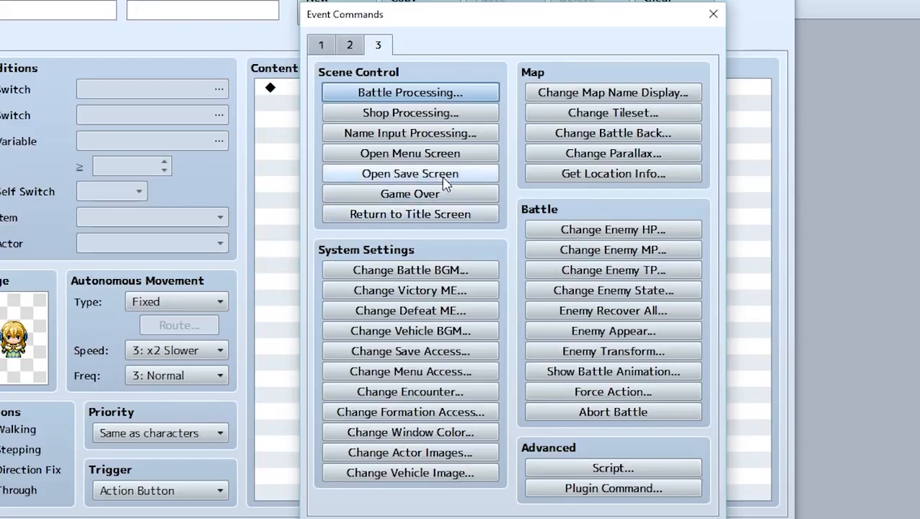
{"action": "left_click", "coordinate": [321, 46]}
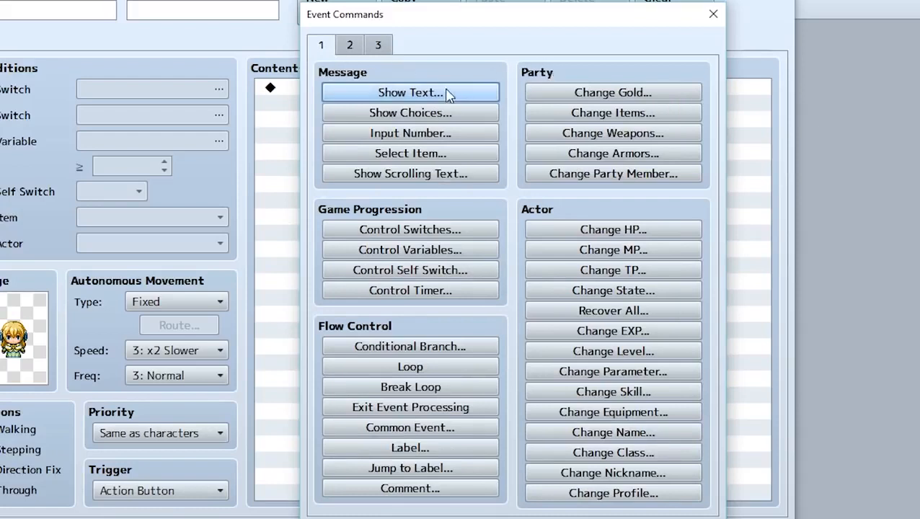
{"action": "left_click", "coordinate": [470, 96]}
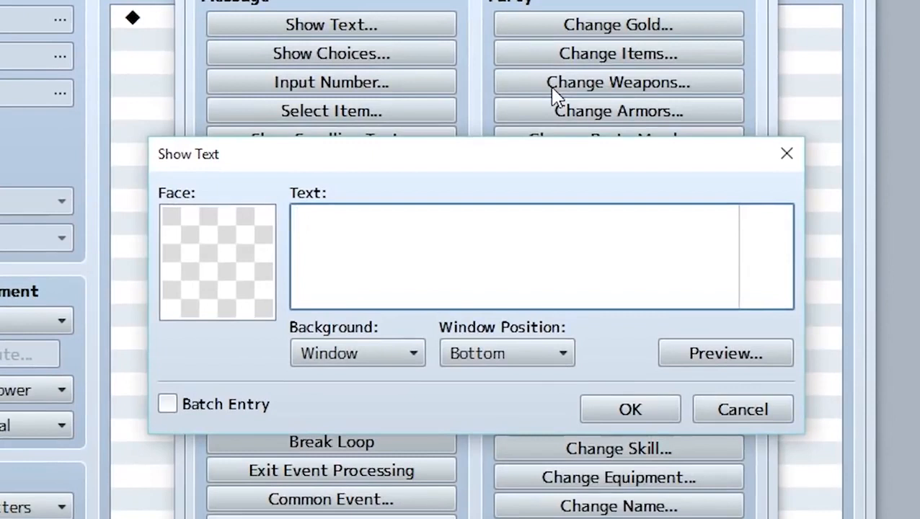
{"action": "type", "text": "Hello, I am an"}
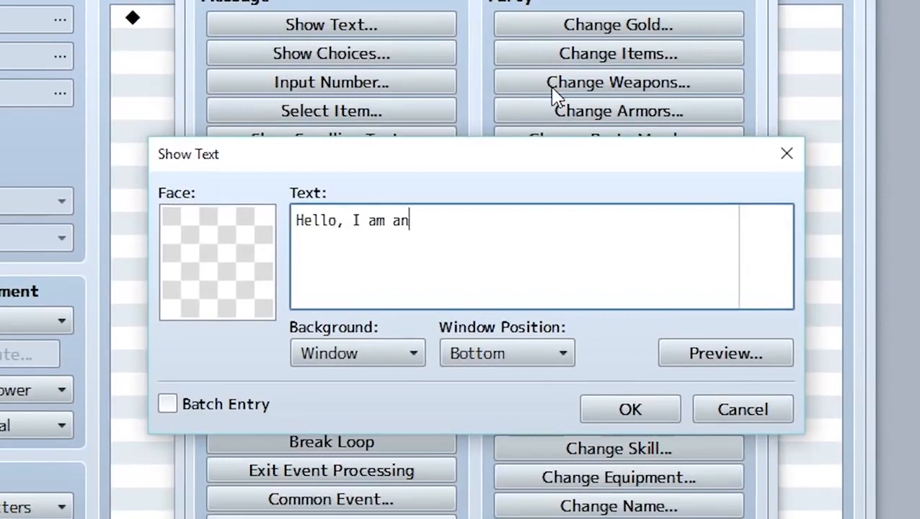
{"action": "type", "text": " event."}
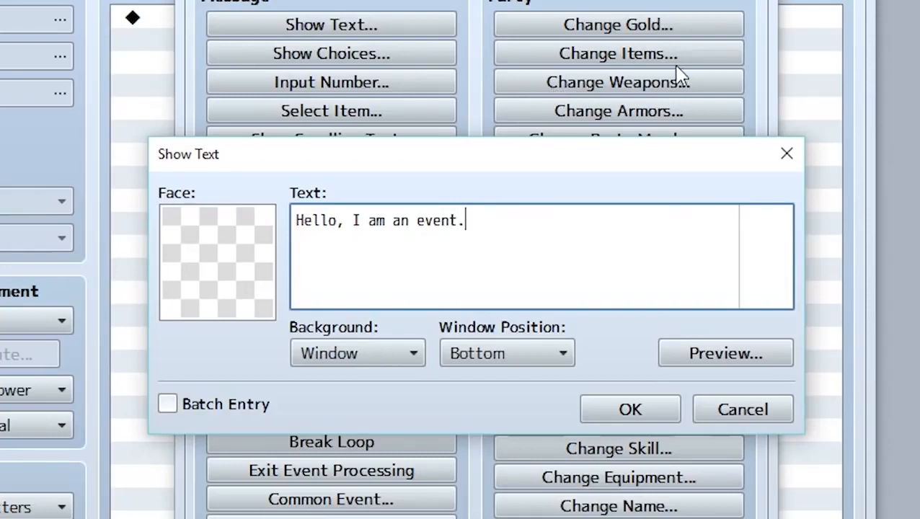
Preview the message, then confirm it with the Window background and Bottom window position and save the event
{"action": "left_click", "coordinate": [725, 353]}
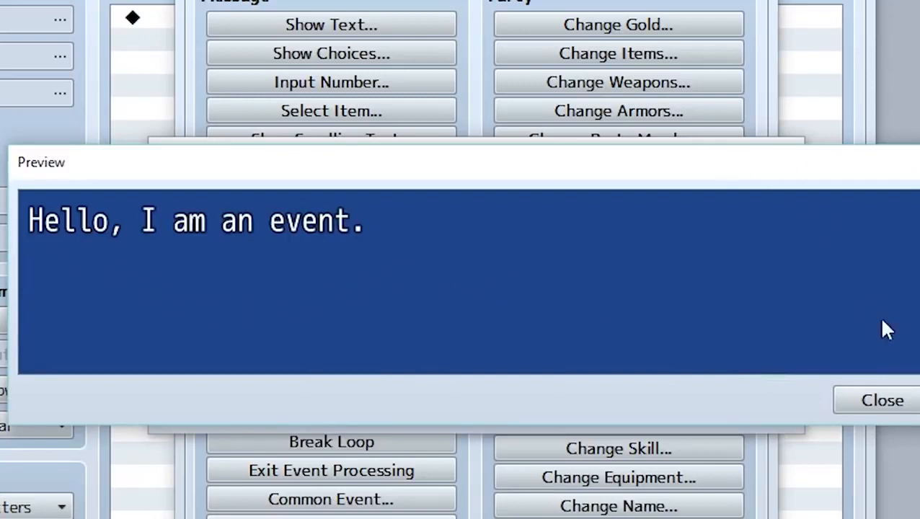
{"action": "left_click", "coordinate": [901, 400]}
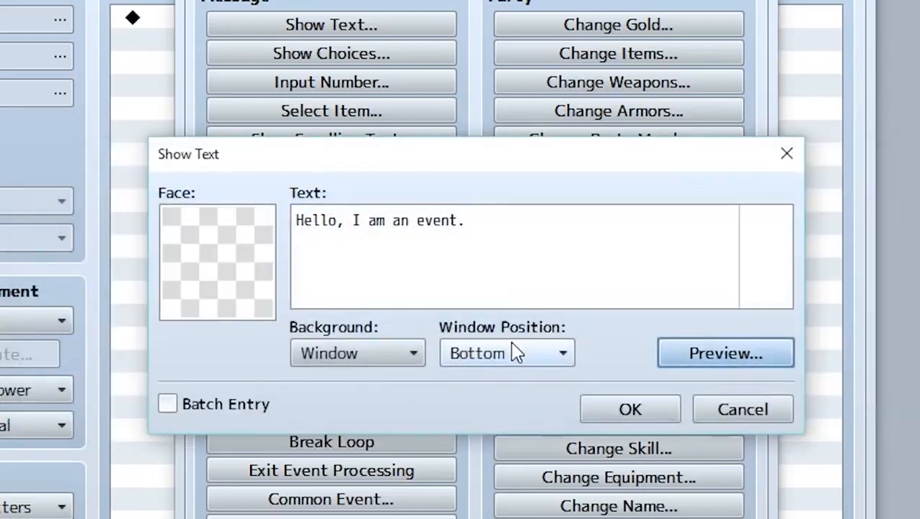
{"action": "left_click", "coordinate": [516, 352]}
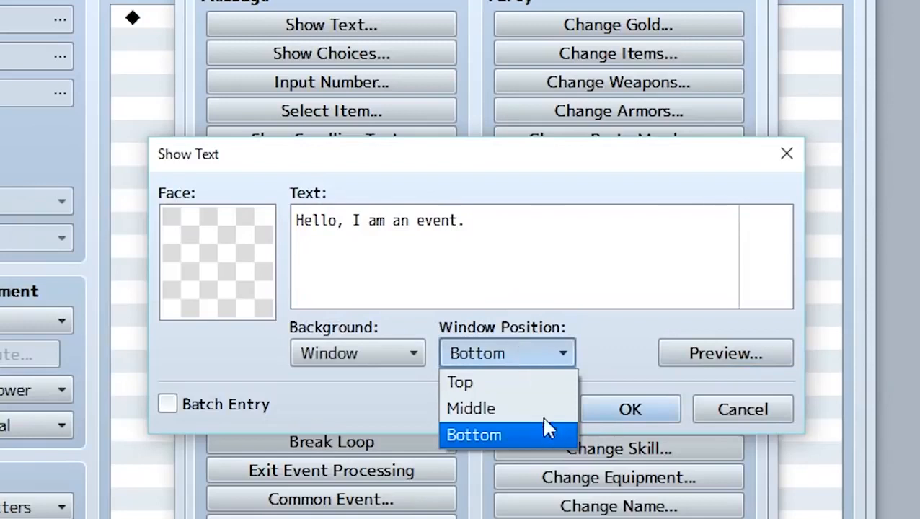
{"action": "left_click", "coordinate": [614, 356]}
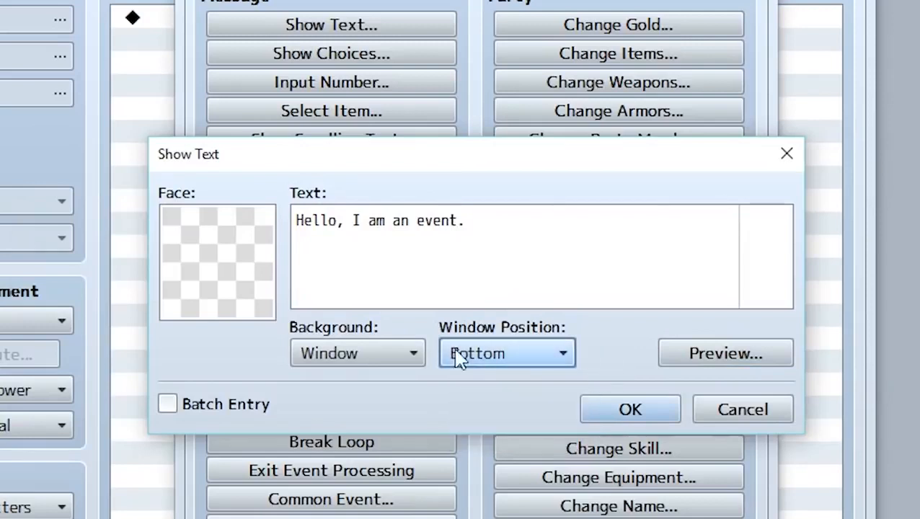
{"action": "left_click", "coordinate": [365, 359]}
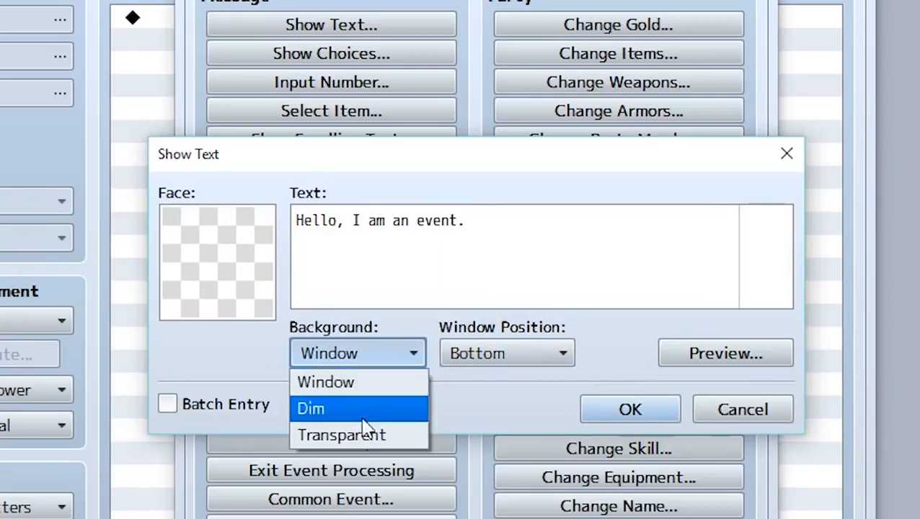
{"action": "left_click", "coordinate": [379, 382]}
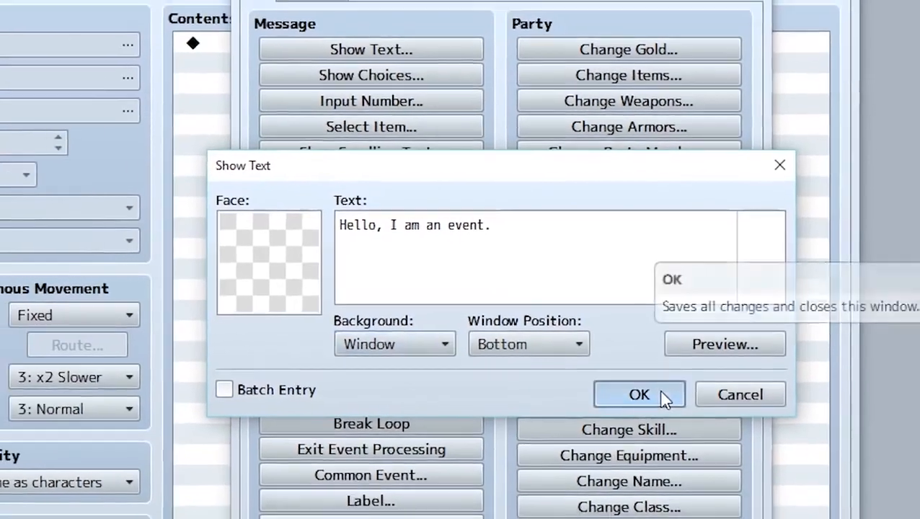
{"action": "left_click", "coordinate": [655, 408]}
{"action": "left_click", "coordinate": [638, 488]}
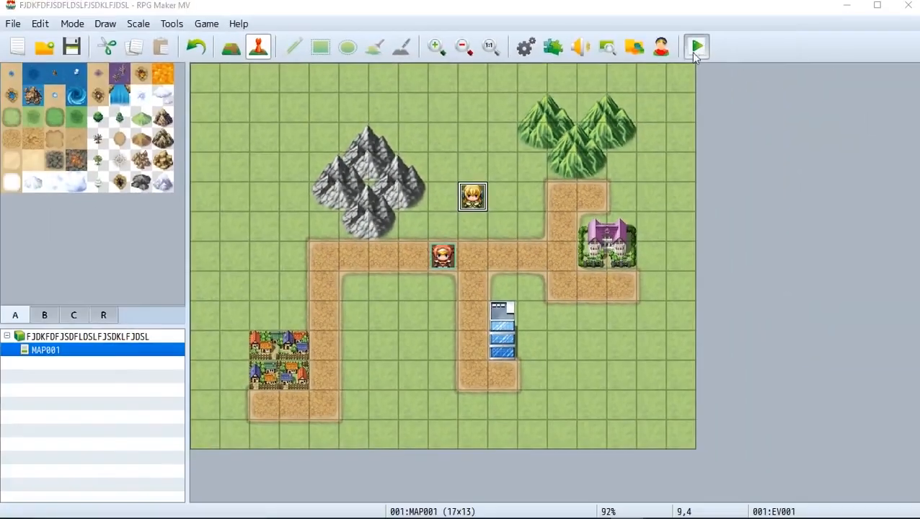
Playtest the game, walk the party up to the blonde girl and talk to her
{"action": "left_click", "coordinate": [775, 5]}
{"action": "left_click", "coordinate": [404, 337]}
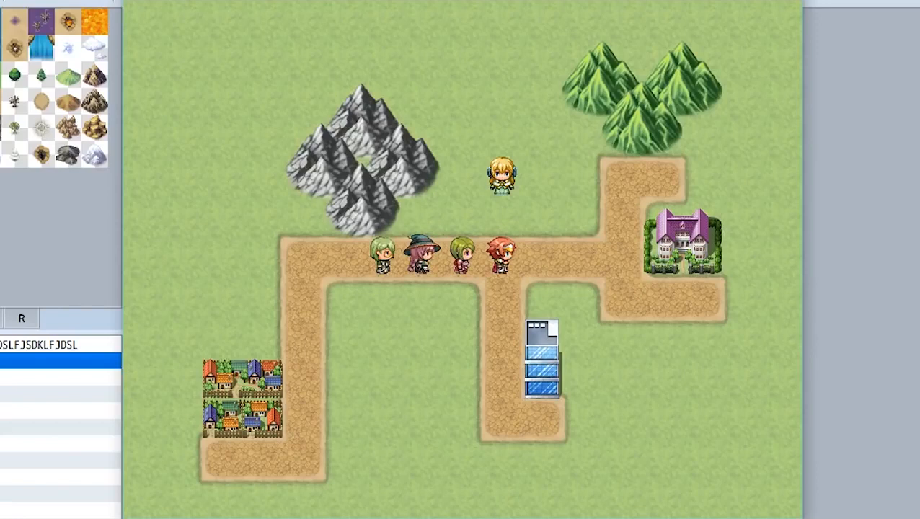
{"action": "key", "text": "Up"}
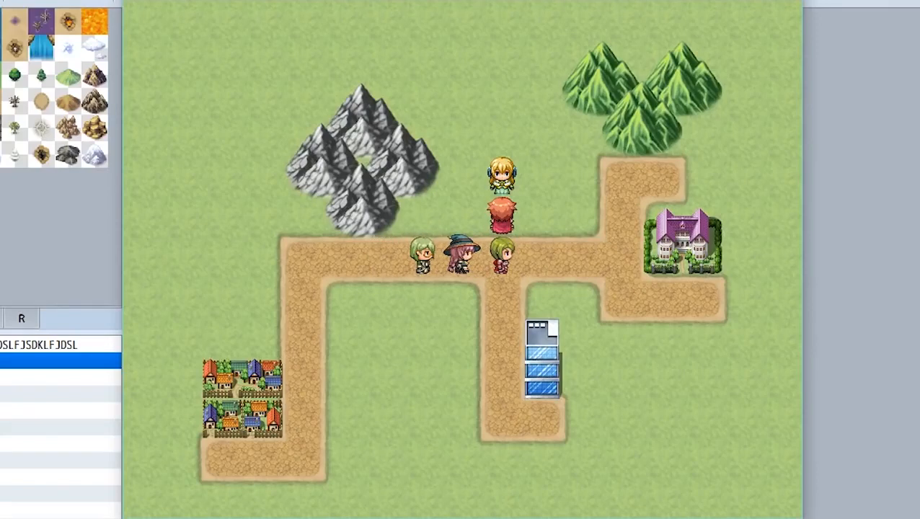
{"action": "key", "text": "Return"}
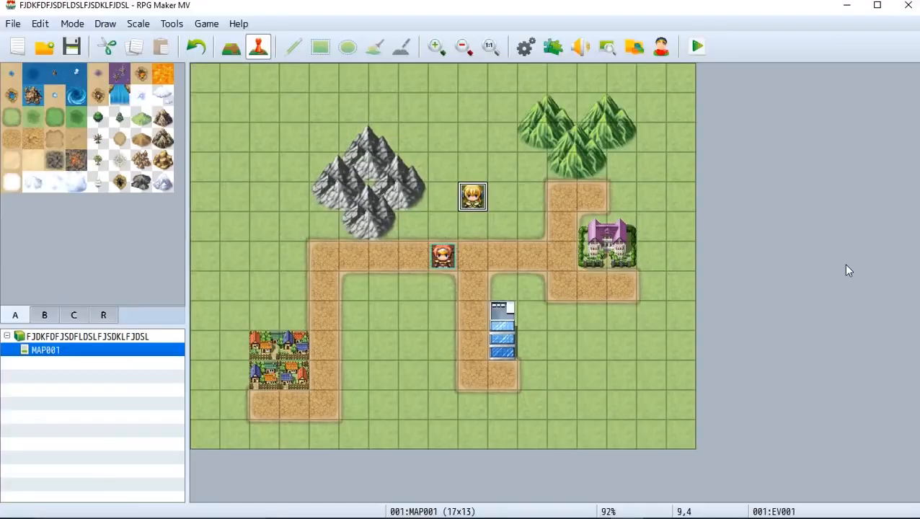
Reopen the blonde girl's event and add a second Show Text message reading "This is another dialogue"
{"action": "double_click", "coordinate": [472, 202]}
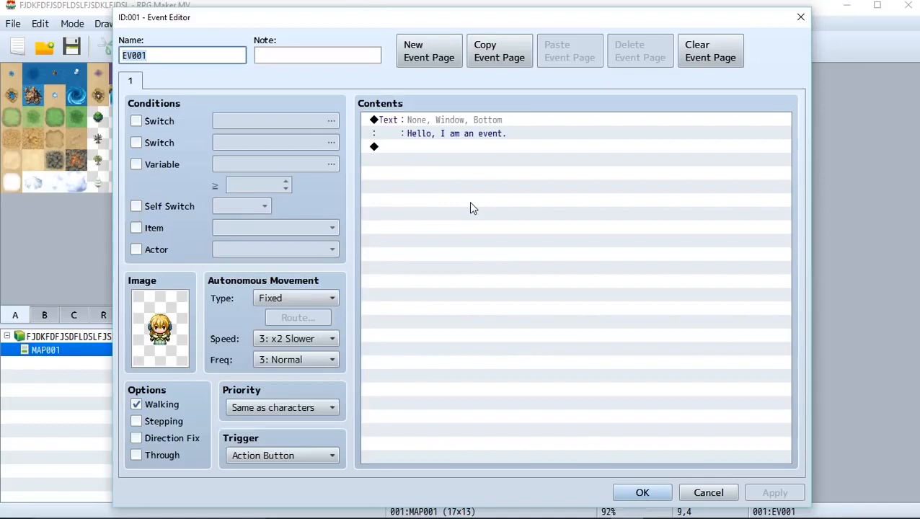
{"action": "double_click", "coordinate": [478, 205]}
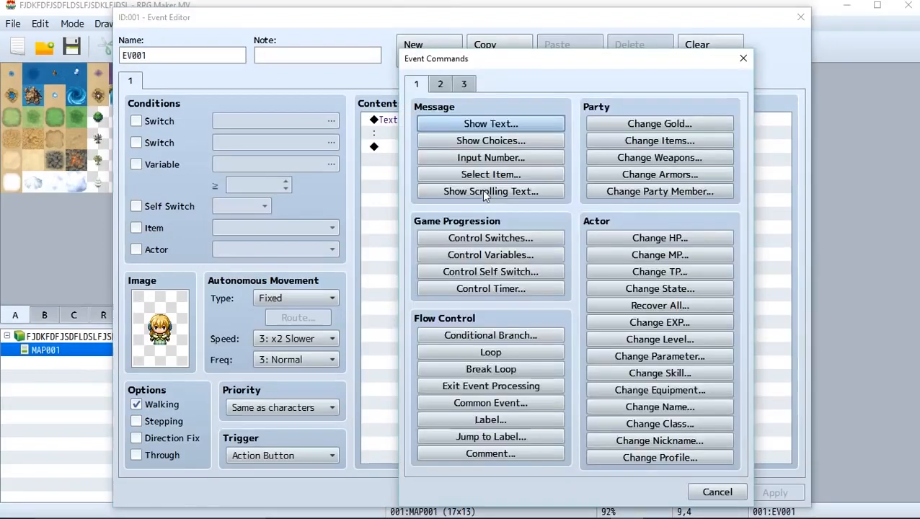
{"action": "left_click", "coordinate": [484, 123]}
{"action": "type", "text": "This is another"}
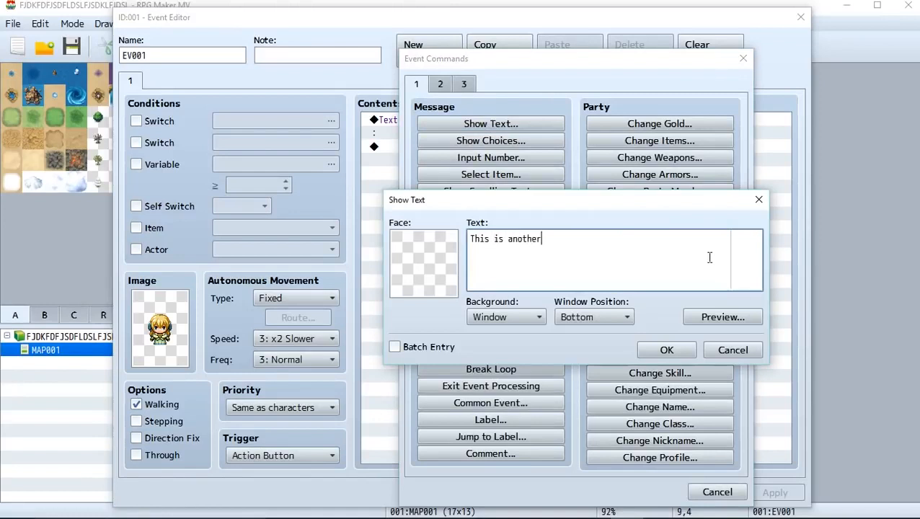
{"action": "type", "text": " dialogue"}
{"action": "left_click", "coordinate": [653, 348]}
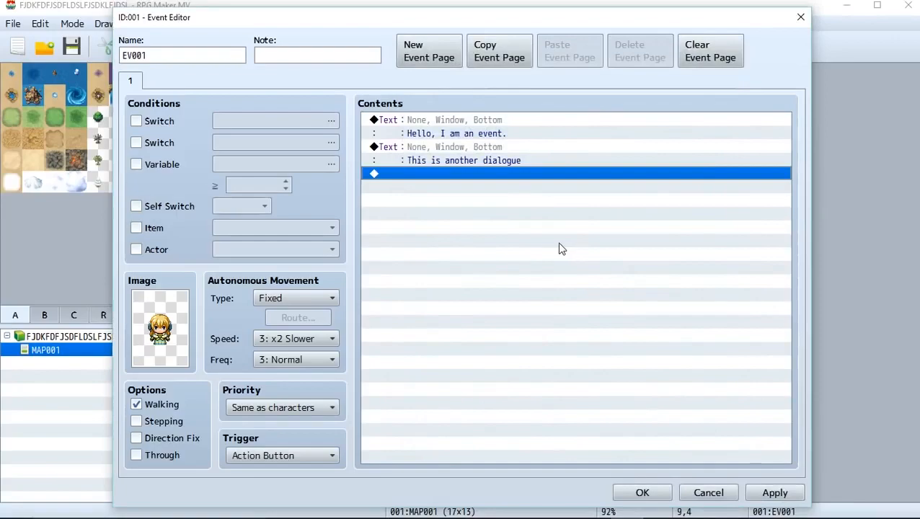
Add a Show Choices command after the second message with the choices "I like hotdogs" and "I like hamburgers"
{"action": "double_click", "coordinate": [555, 247]}
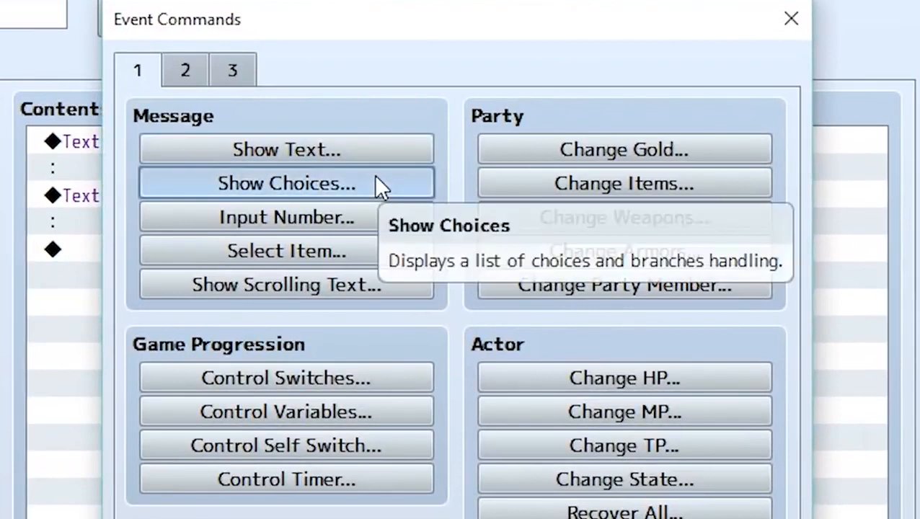
{"action": "left_click", "coordinate": [450, 166]}
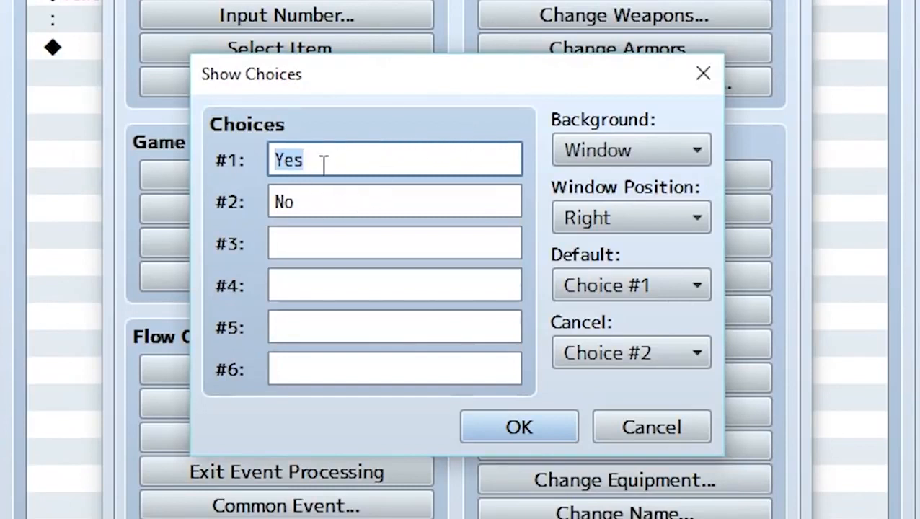
{"action": "type", "text": "I"}
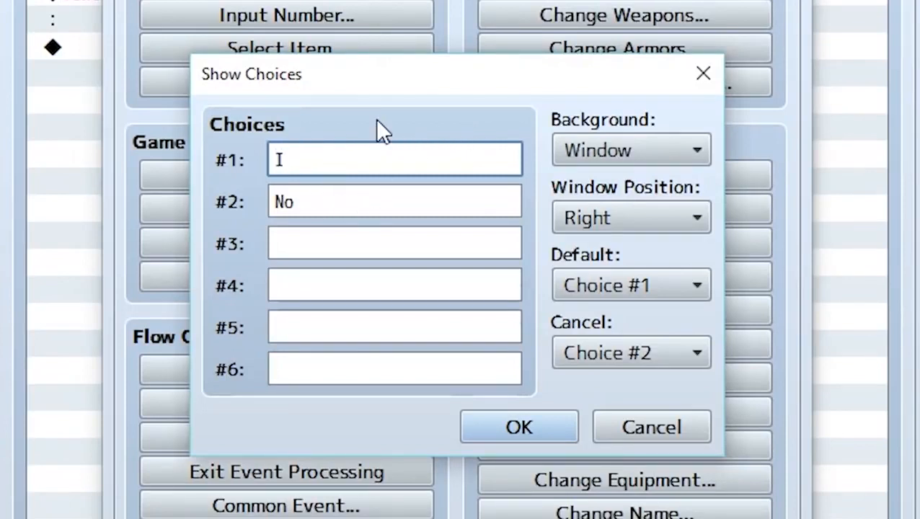
{"action": "type", "text": " like hotdogs"}
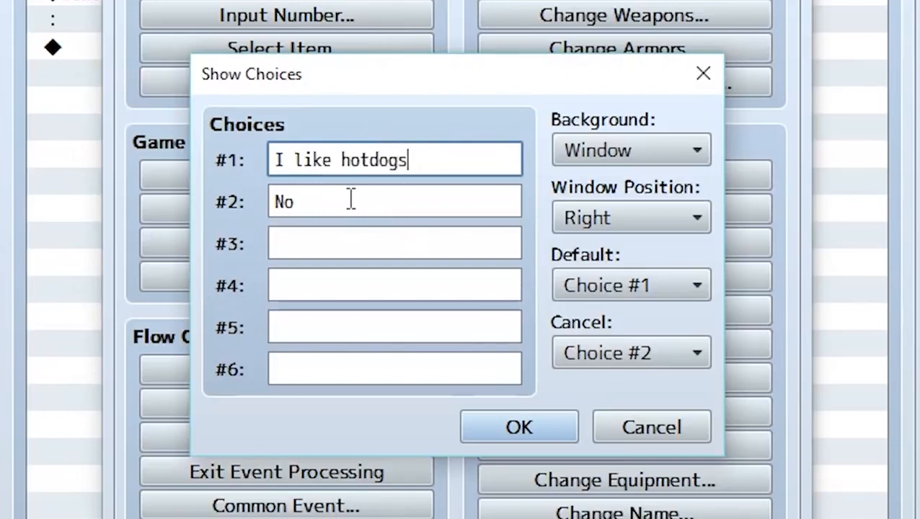
{"action": "key", "text": "Tab"}
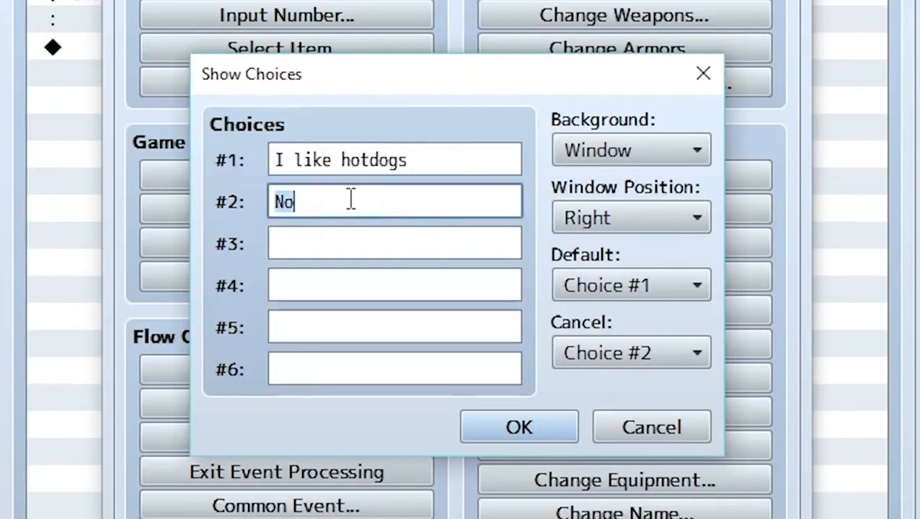
{"action": "type", "text": "I like "}
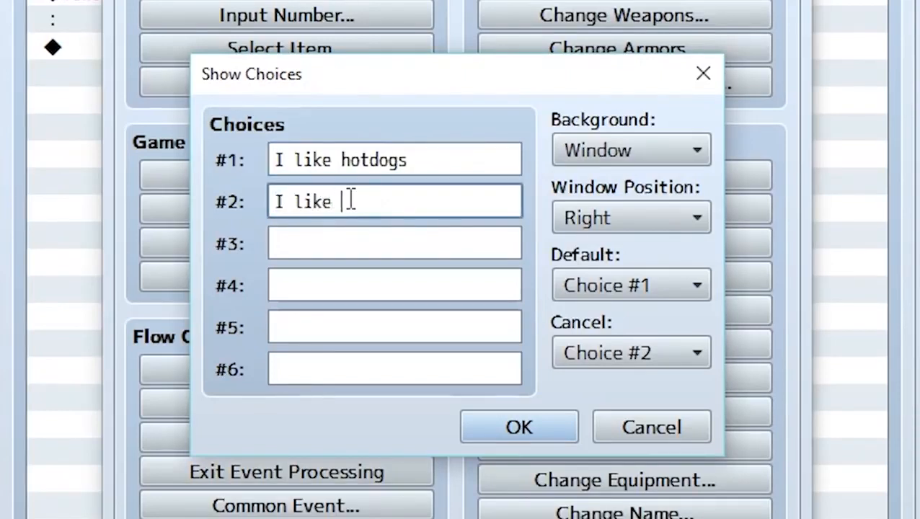
{"action": "type", "text": "hamburgers"}
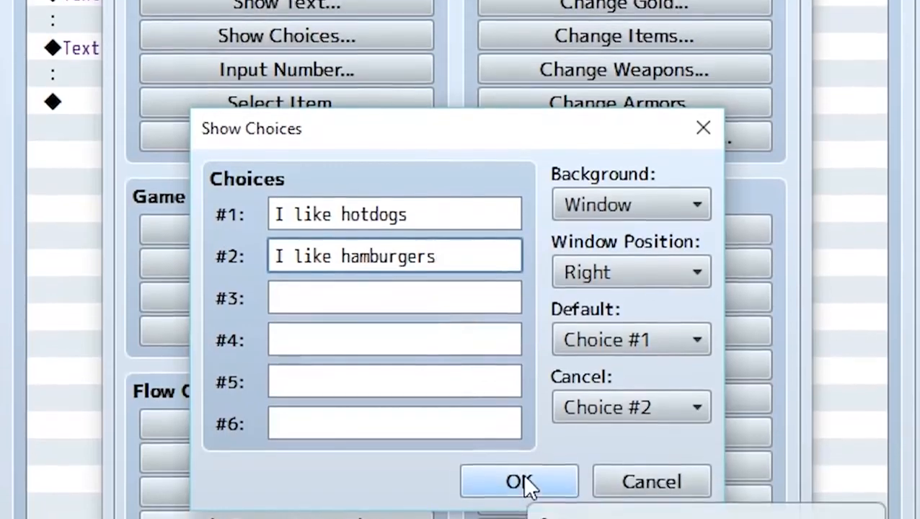
{"action": "left_click", "coordinate": [521, 427]}
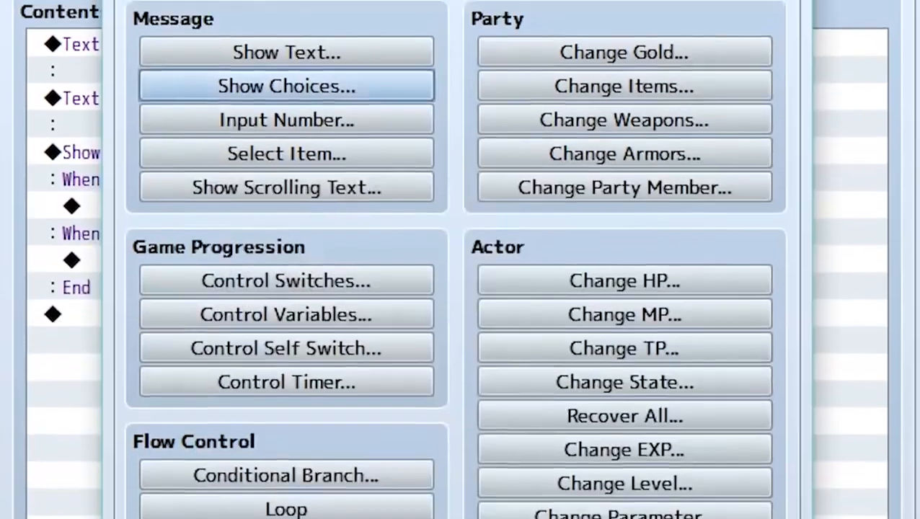
Add a Show Text message reading "I hate hat dogs. Ew!" inside the "When I like hotdogs" branch
{"action": "left_click", "coordinate": [176, 284]}
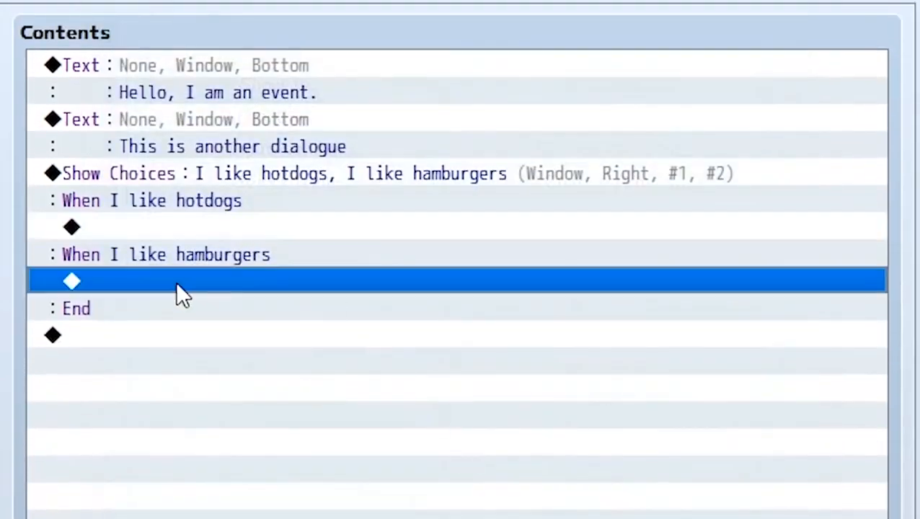
{"action": "left_click", "coordinate": [215, 228]}
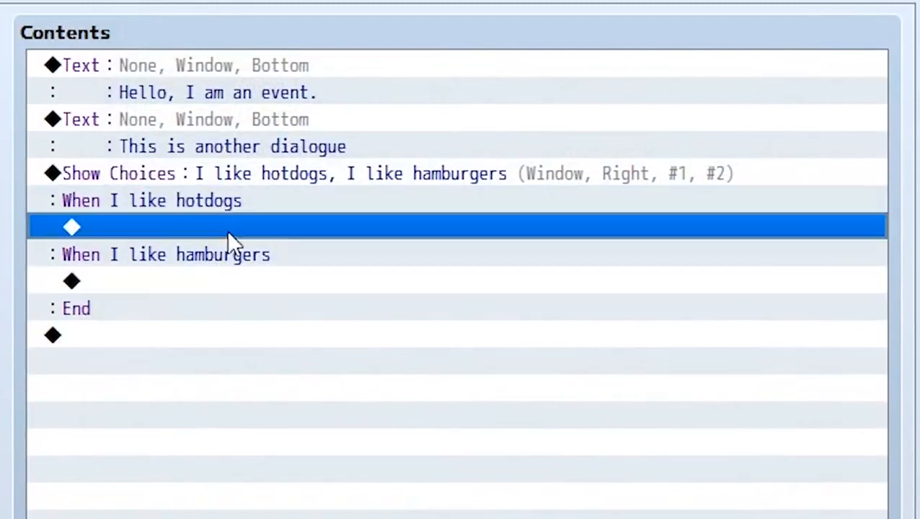
{"action": "double_click", "coordinate": [157, 224]}
{"action": "left_click", "coordinate": [286, 73]}
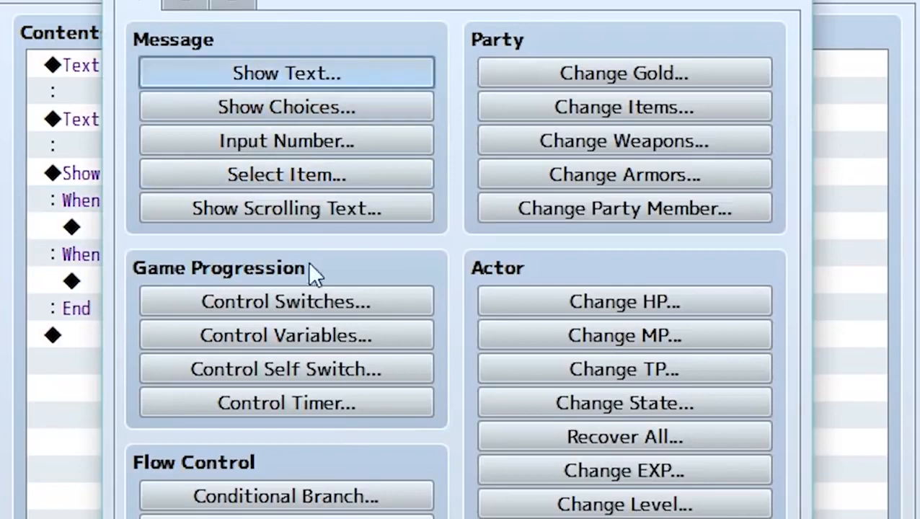
{"action": "type", "text": "I hat"}
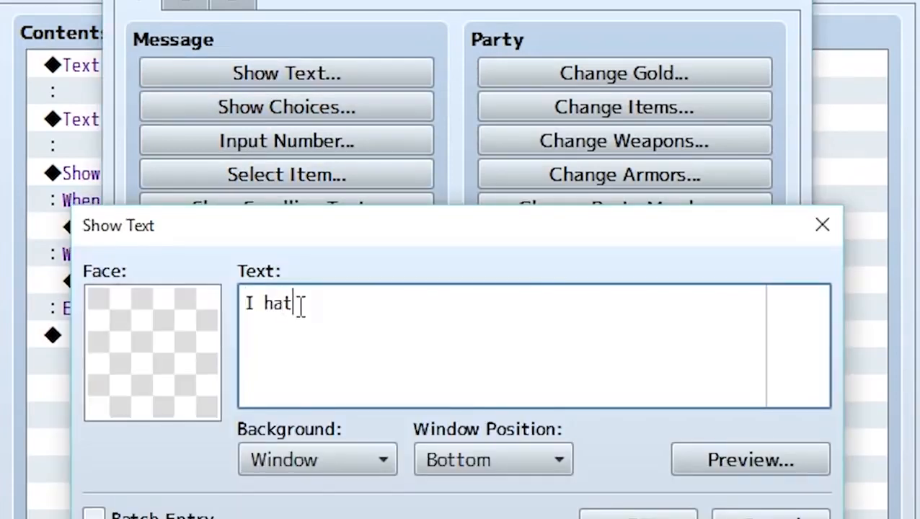
{"action": "type", "text": "e hat dog"}
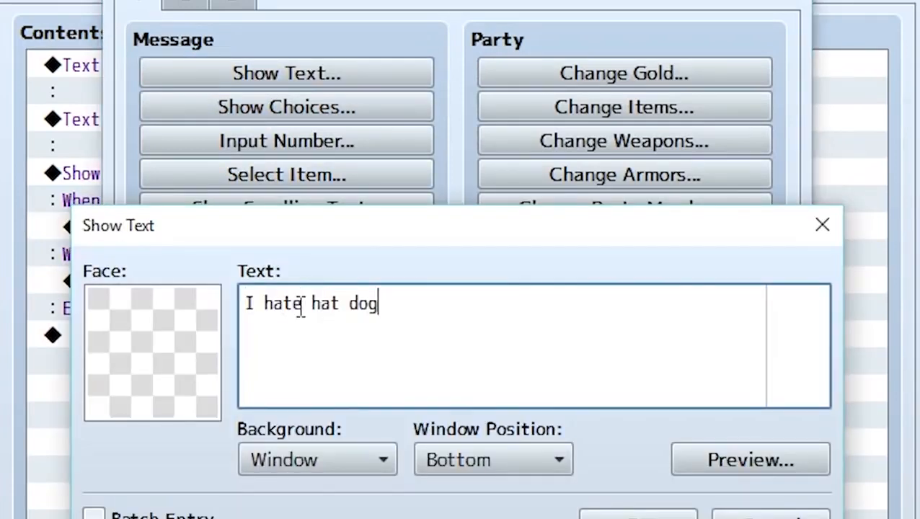
{"action": "type", "text": "s. Ew!"}
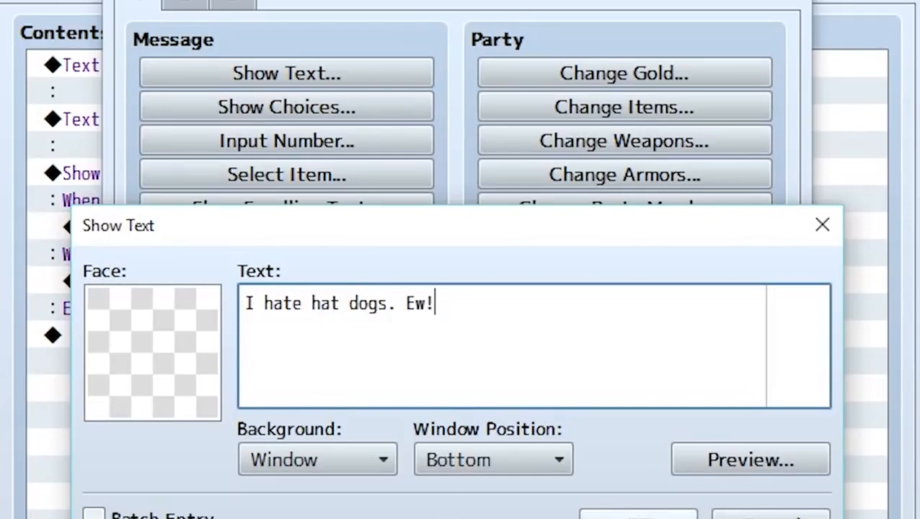
{"action": "left_click", "coordinate": [638, 515]}
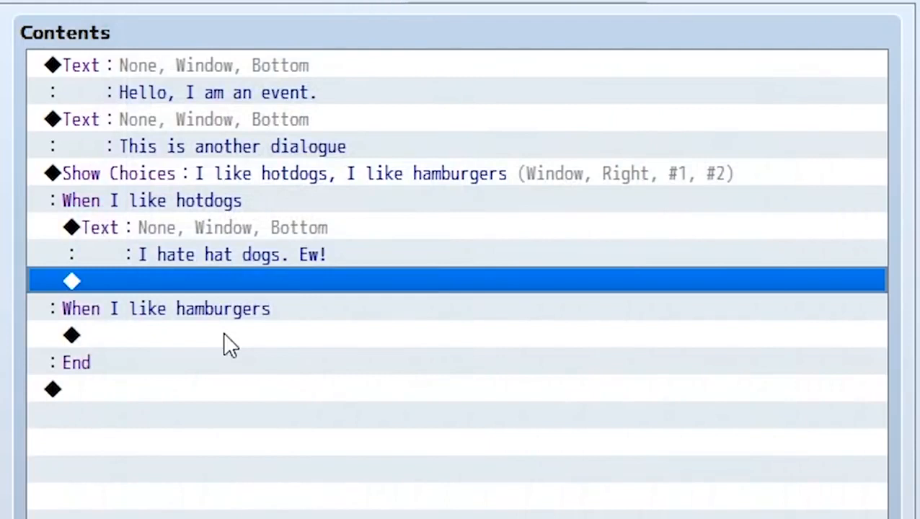
Add a Show Text message reading "I love hamburger! Yayayayayayaya" inside the "When I like hamburgers" branch
{"action": "left_click", "coordinate": [222, 334]}
{"action": "double_click", "coordinate": [223, 333]}
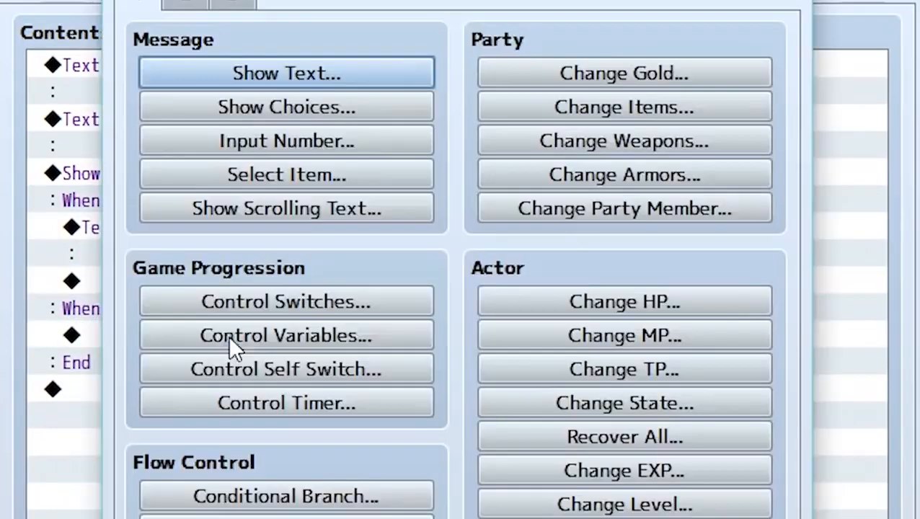
{"action": "left_click", "coordinate": [356, 72]}
{"action": "type", "text": "I love ham"}
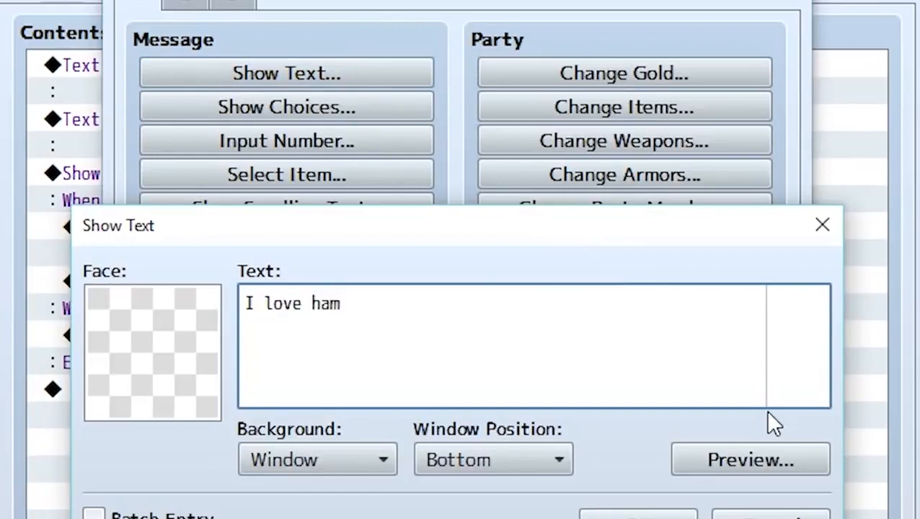
{"action": "type", "text": "burger! Yayayayayayaya"}
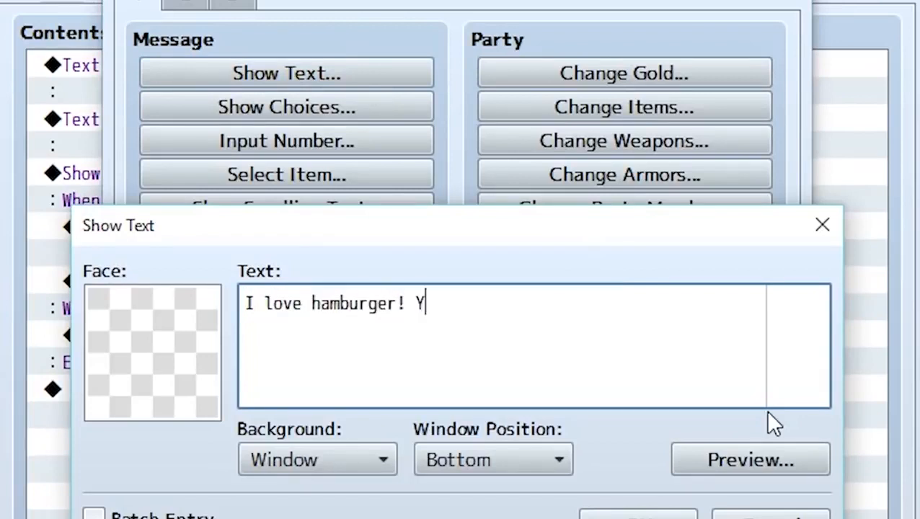
{"action": "key", "text": "ctrl+Return"}
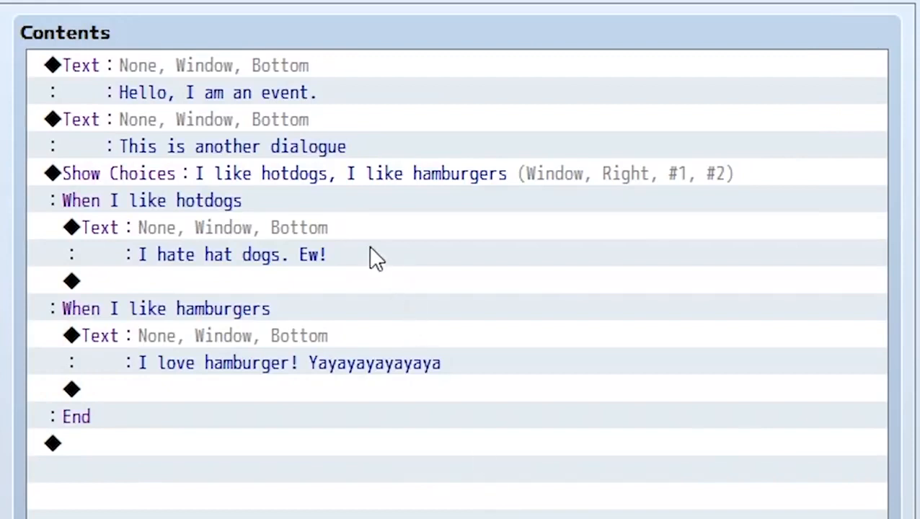
Review the event's command sequence: the two opening messages, the choices and the reply in each branch
{"action": "left_click", "coordinate": [312, 64]}
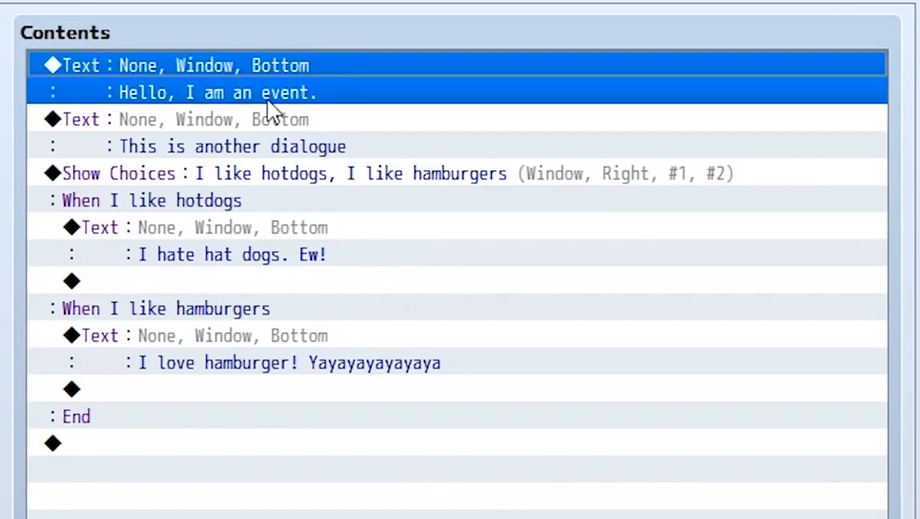
{"action": "left_click", "coordinate": [253, 123]}
{"action": "left_click", "coordinate": [246, 174]}
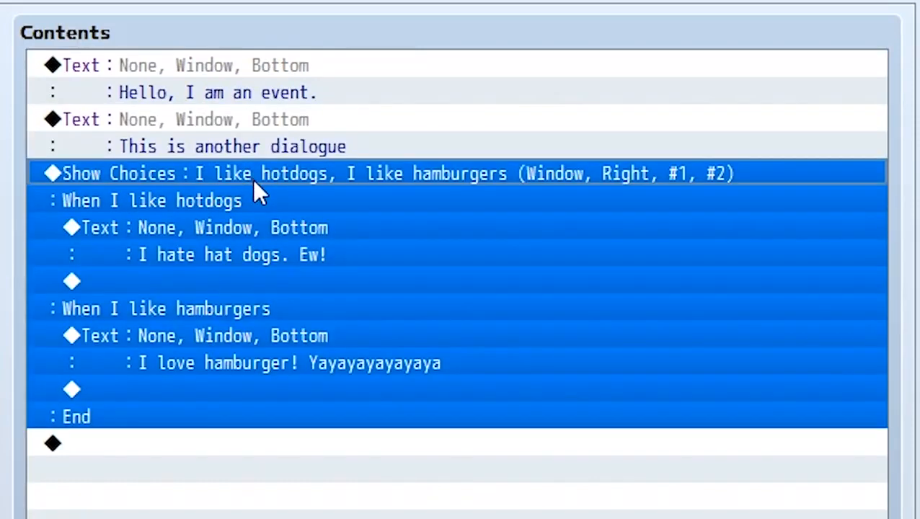
{"action": "left_click", "coordinate": [258, 219]}
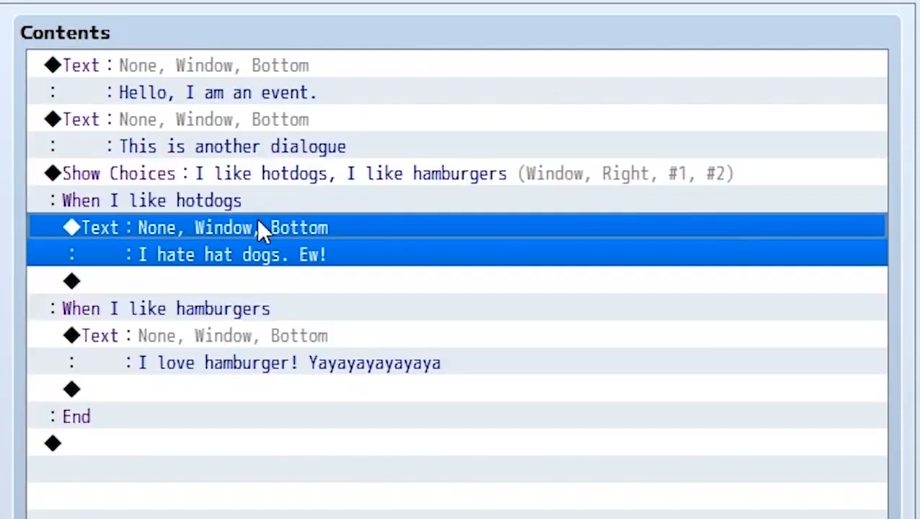
{"action": "left_click", "coordinate": [250, 335]}
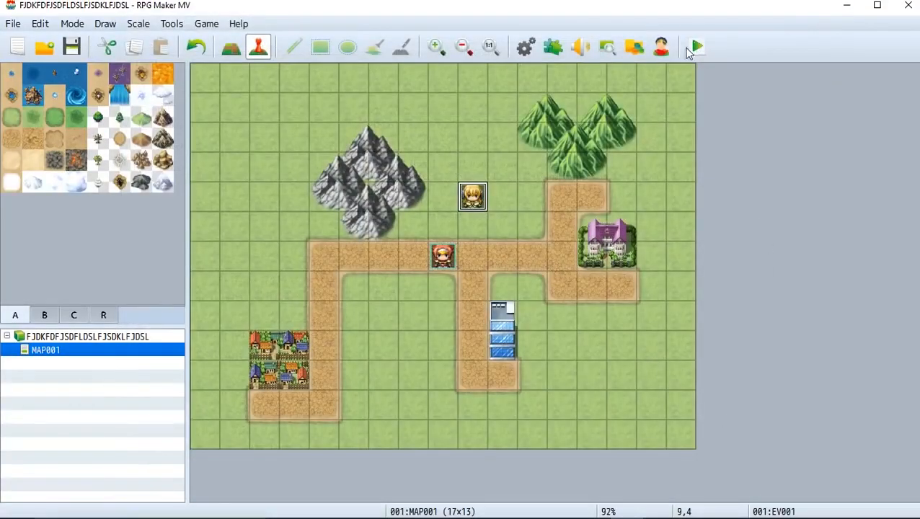
Save the changes to the game, start a playtest and walk the party up to the blonde girl to talk to her
{"action": "left_click", "coordinate": [690, 49]}
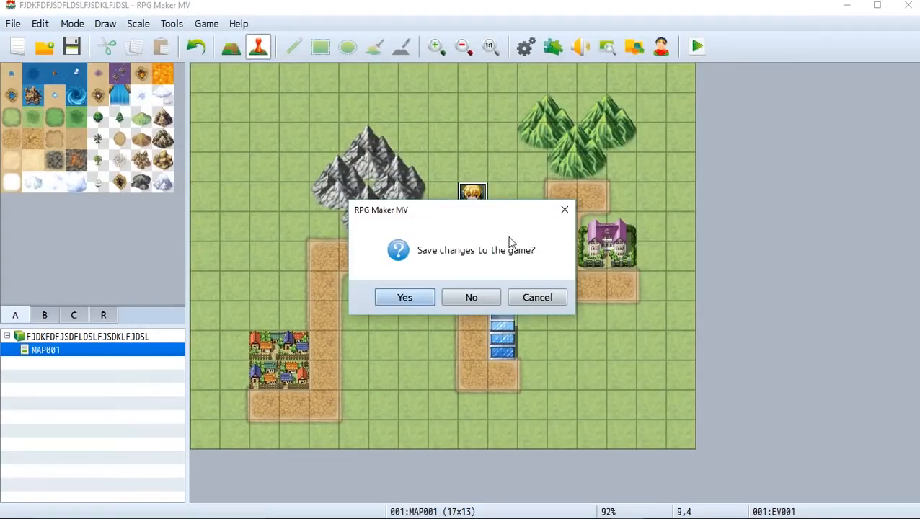
{"action": "left_click", "coordinate": [405, 293]}
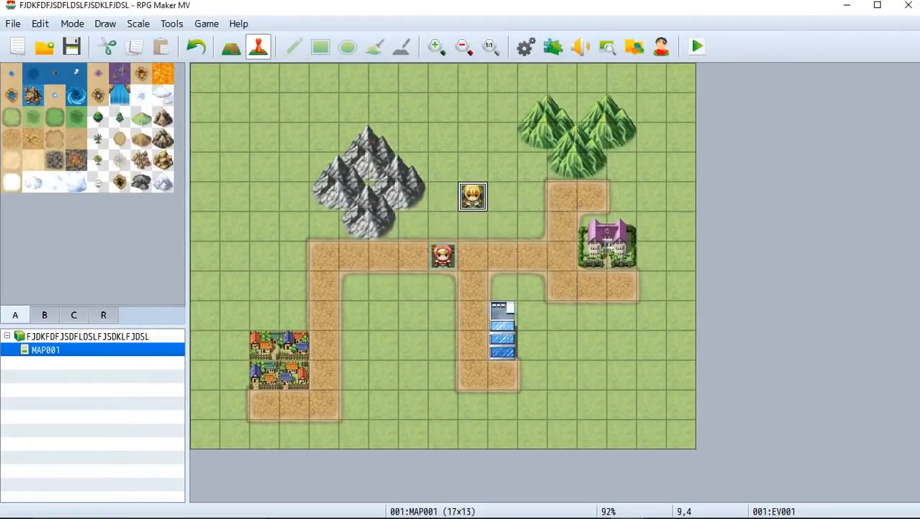
{"action": "key", "text": "Right"}
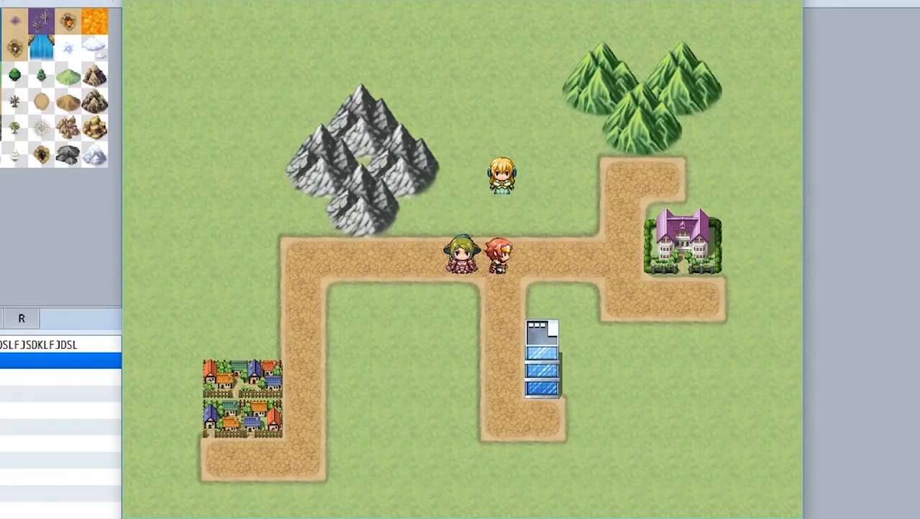
{"action": "key", "text": "Up"}
{"action": "key", "text": "Return"}
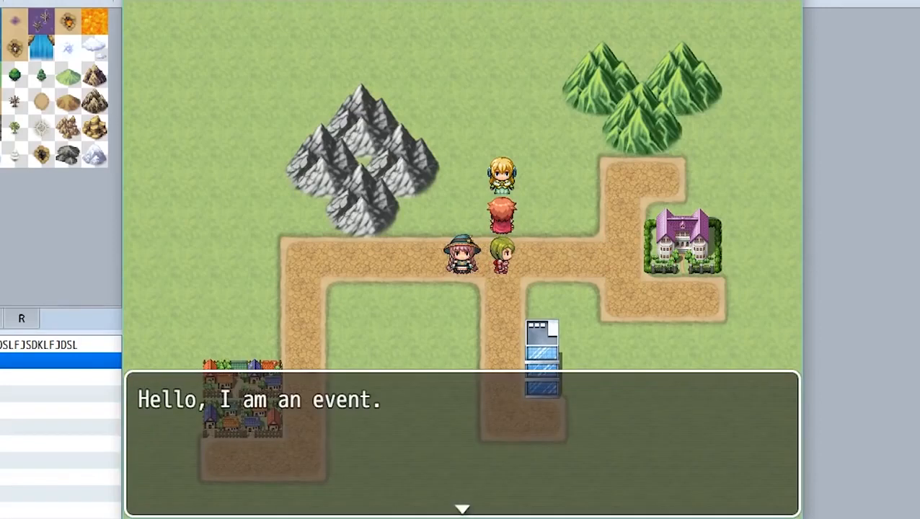
Advance the girl's dialogue, answer with "I like hamburgers" and read through her reply
{"action": "key", "text": "Return"}
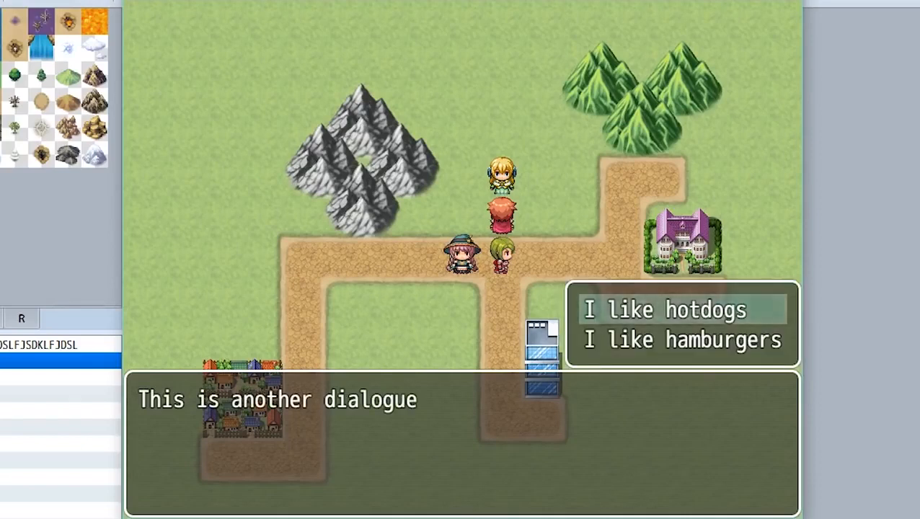
{"action": "key", "text": "Down"}
{"action": "key", "text": "Return"}
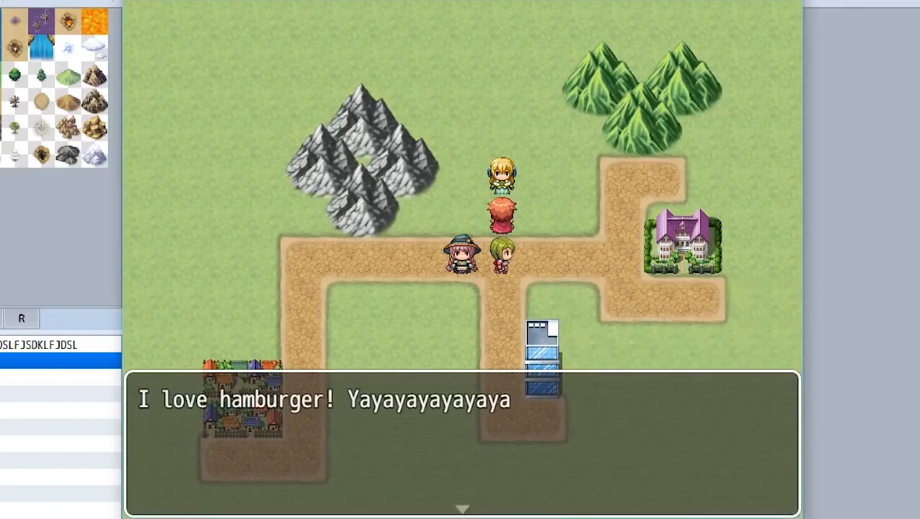
{"action": "key", "text": "Return"}
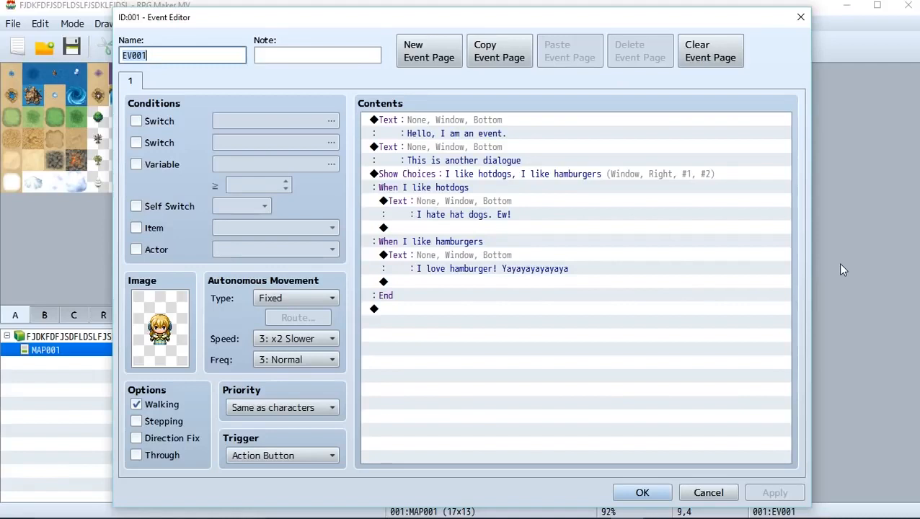
Open the "Hello, I am an event." message and set its face to the blonde girl from the Actor2 set
{"action": "double_click", "coordinate": [458, 124]}
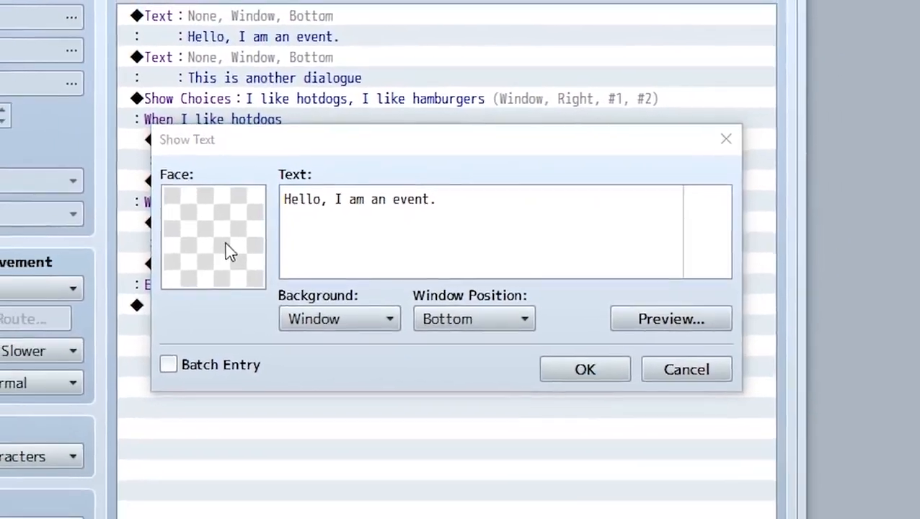
{"action": "double_click", "coordinate": [170, 288]}
{"action": "left_click", "coordinate": [180, 82]}
{"action": "left_click", "coordinate": [186, 105]}
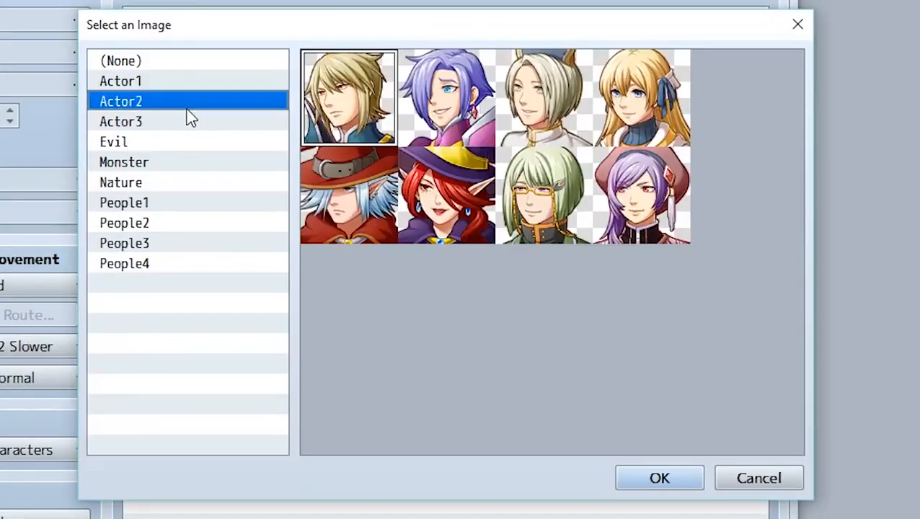
{"action": "left_click", "coordinate": [162, 182]}
{"action": "left_click", "coordinate": [155, 263]}
{"action": "left_click", "coordinate": [162, 182]}
{"action": "left_click", "coordinate": [154, 102]}
{"action": "double_click", "coordinate": [644, 115]}
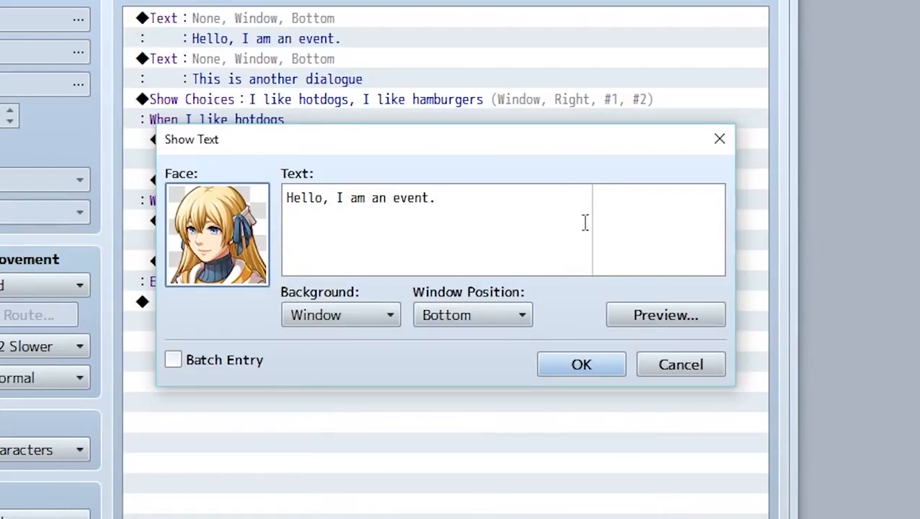
Extend the "Hello, I am an event." message with a long run of t's past the guide line and preview how it fits
{"action": "left_click", "coordinate": [464, 209]}
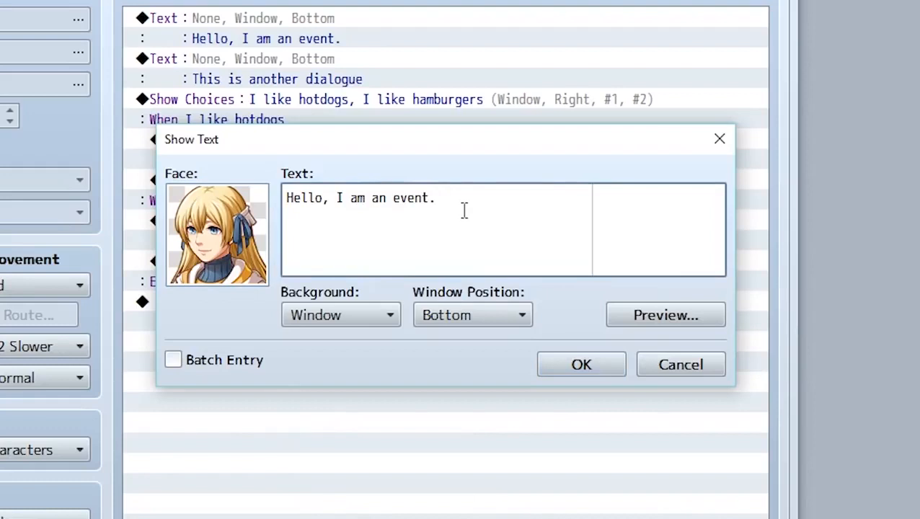
{"action": "type", "text": "tttttttttttttttttttttttttttttttt"}
{"action": "left_click", "coordinate": [670, 315]}
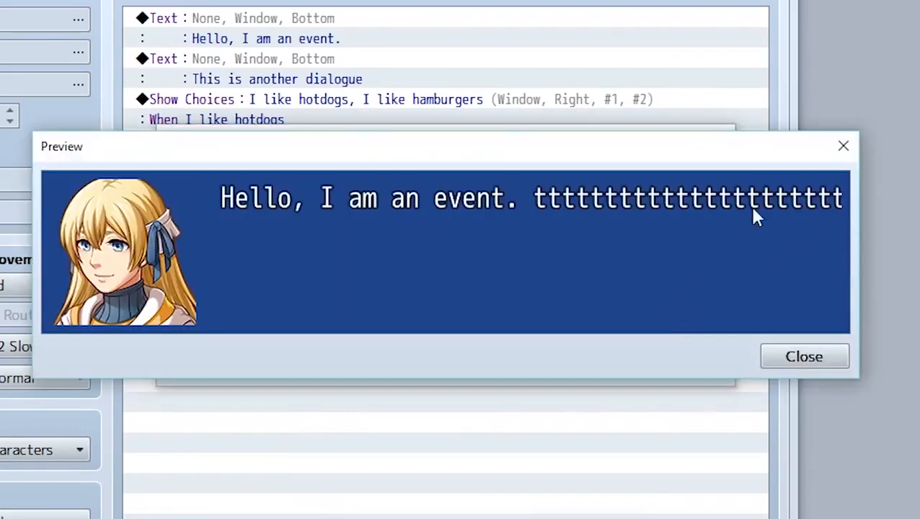
{"action": "left_click", "coordinate": [815, 355]}
Remove the t's beyond the guide line, continue the message on a second line with "tjrljdkgjlfdgf" and preview it
{"action": "left_click_drag", "start_coordinate": [588, 205], "coordinate": [849, 205]}
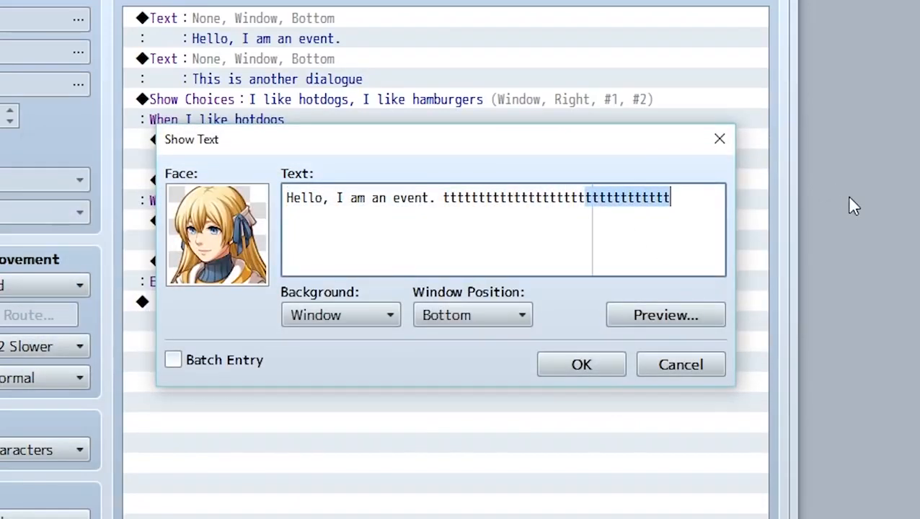
{"action": "type", "text": "4"}
{"action": "key", "text": "BackSpace"}
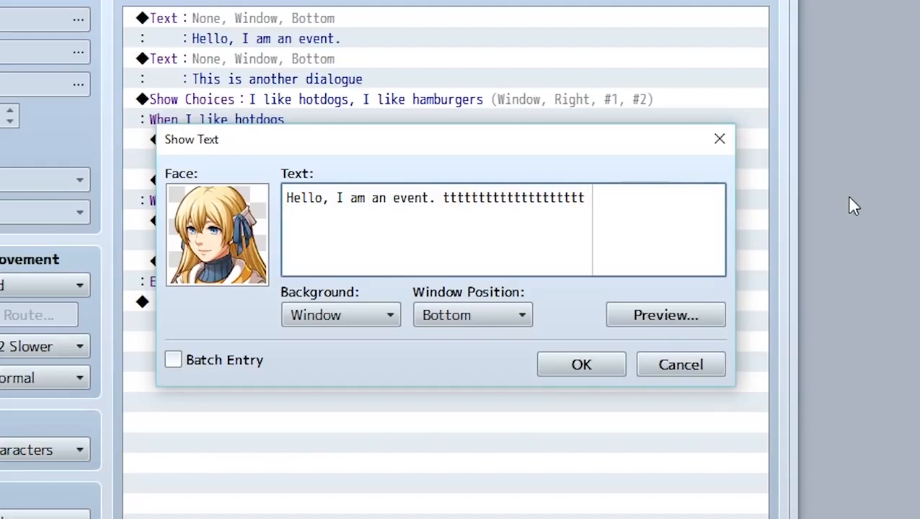
{"action": "type", "text": "tjrljdkgjlfdgf"}
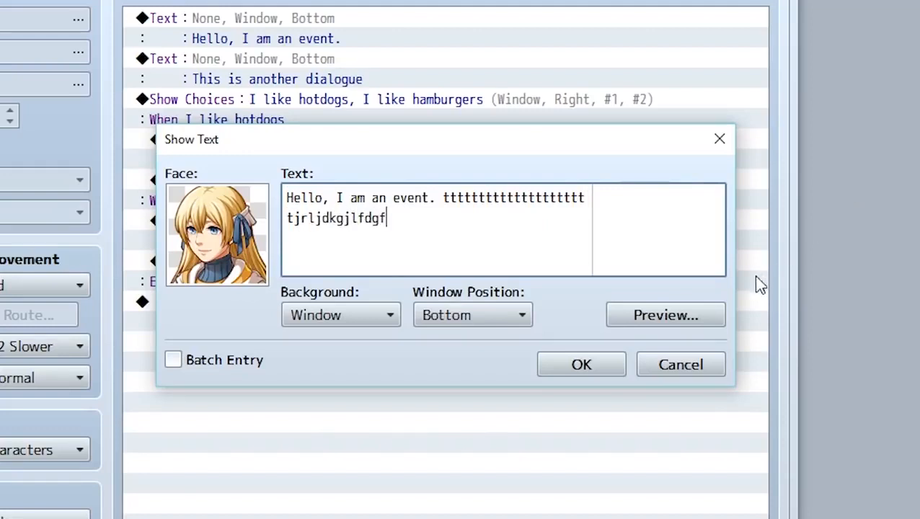
{"action": "left_click", "coordinate": [712, 315]}
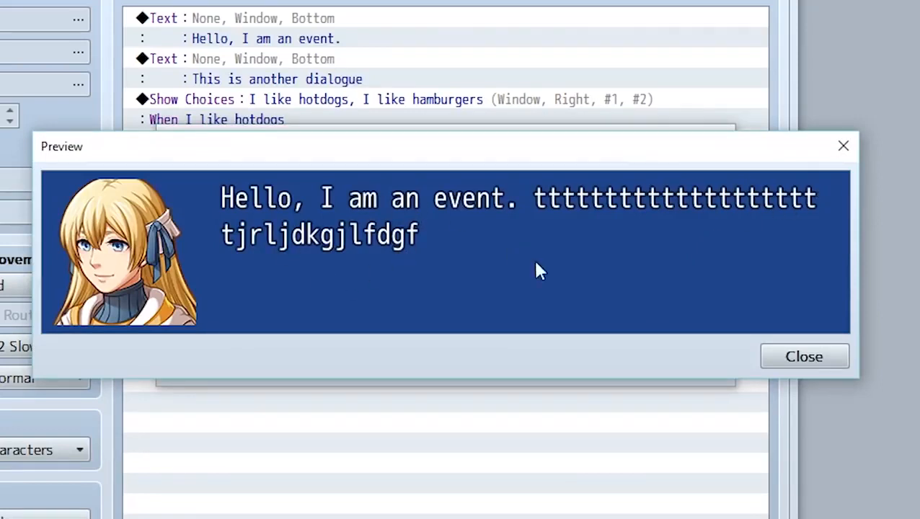
{"action": "left_click", "coordinate": [786, 358]}
Add two line breaks below the second line of the message and discard the edits to its text
{"action": "left_click", "coordinate": [537, 229]}
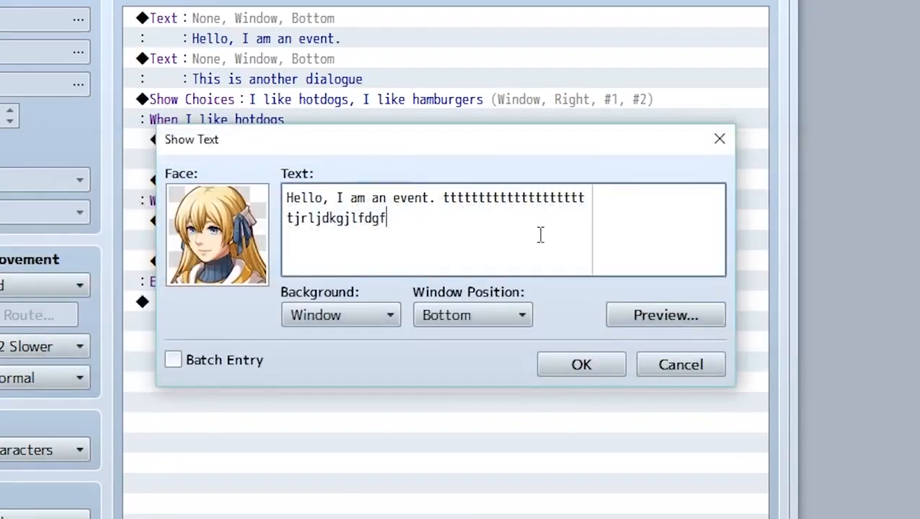
{"action": "key", "text": "Return"}
{"action": "key", "text": "Return"}
{"action": "left_click", "coordinate": [651, 366]}
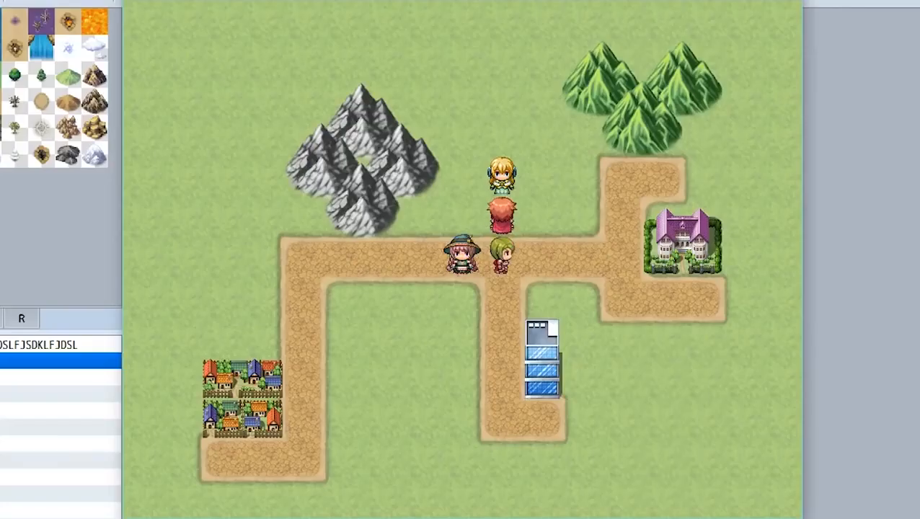
Talk to the blonde girl in the playtest, advance her dialogue and answer with "I like hotdogs" to see her reply
{"action": "key", "text": "Return"}
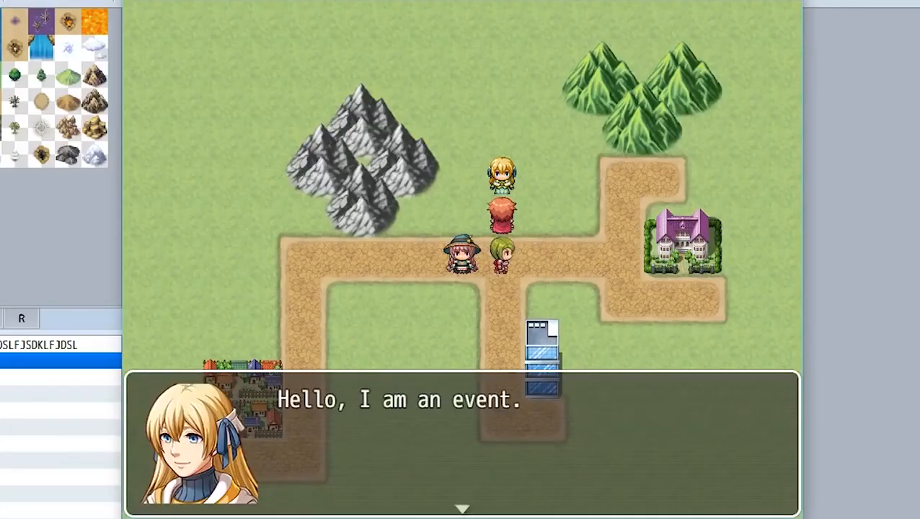
{"action": "key", "text": "Return"}
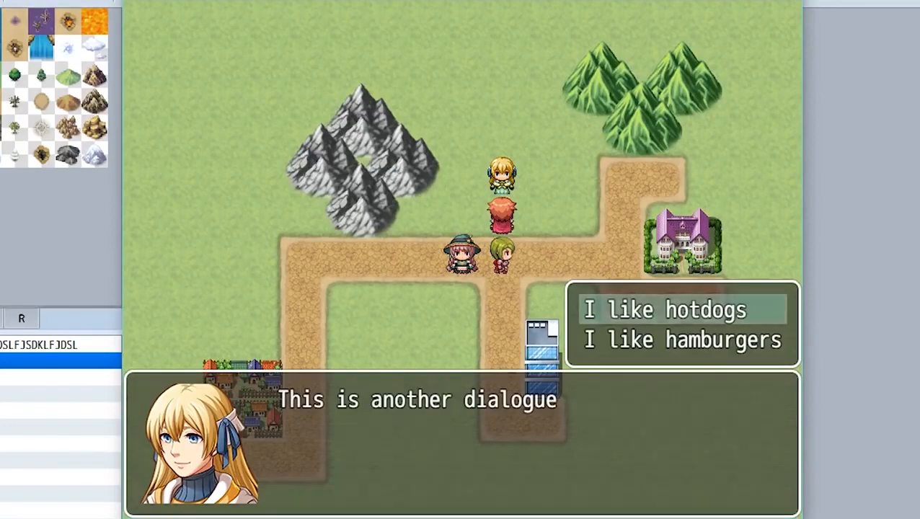
{"action": "key", "text": "Down"}
{"action": "key", "text": "Up"}
{"action": "key", "text": "Return"}
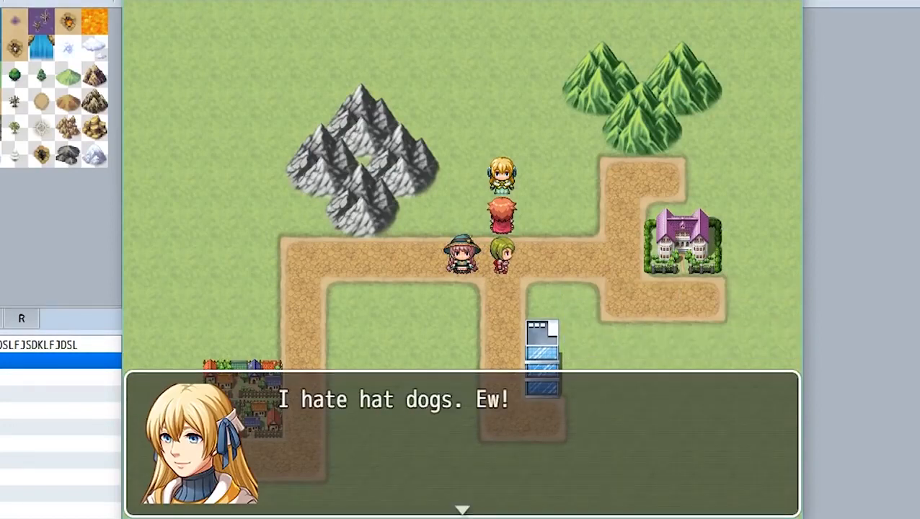